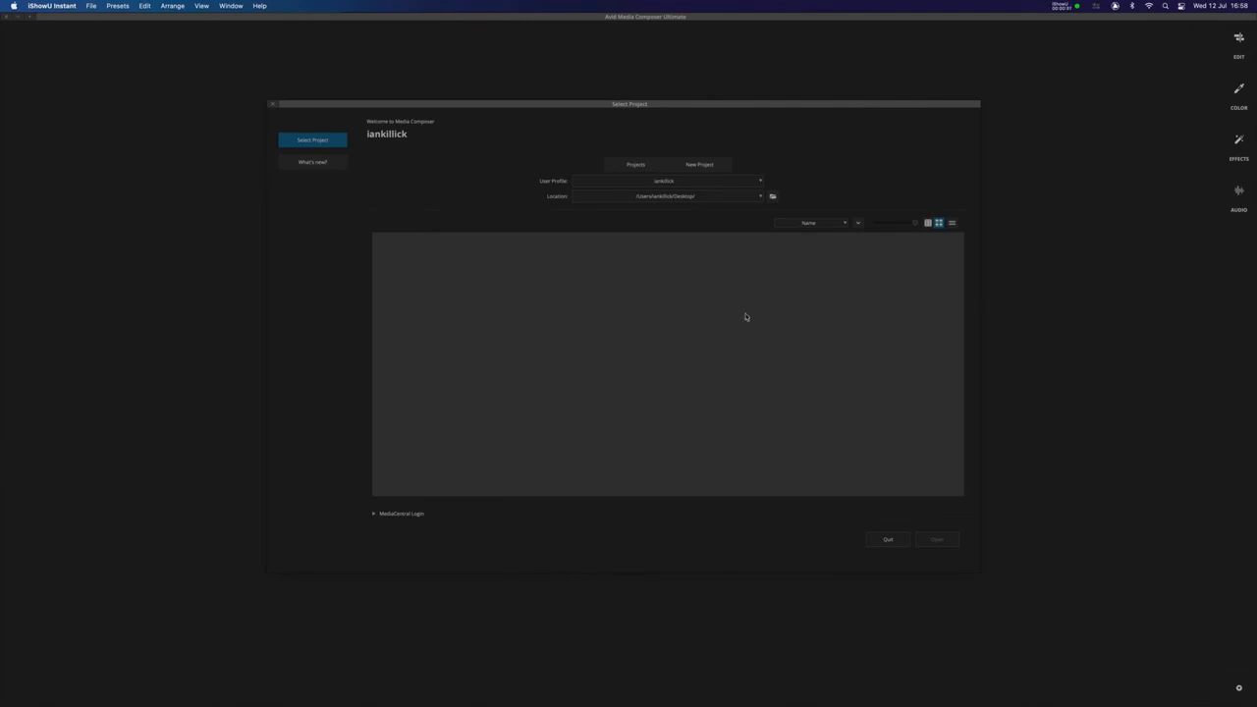
# Set the project location to the Avid Training folder on the LaCie drive
pyautogui.click(773, 198)
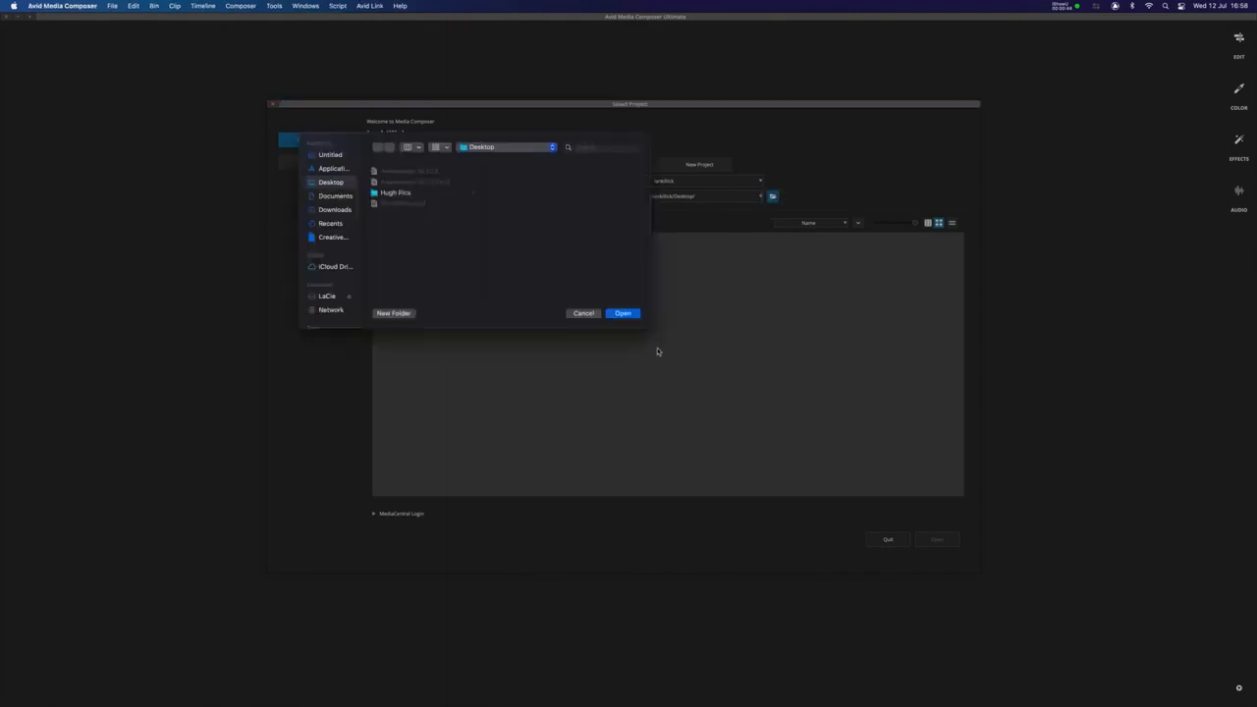
pyautogui.click(327, 296)
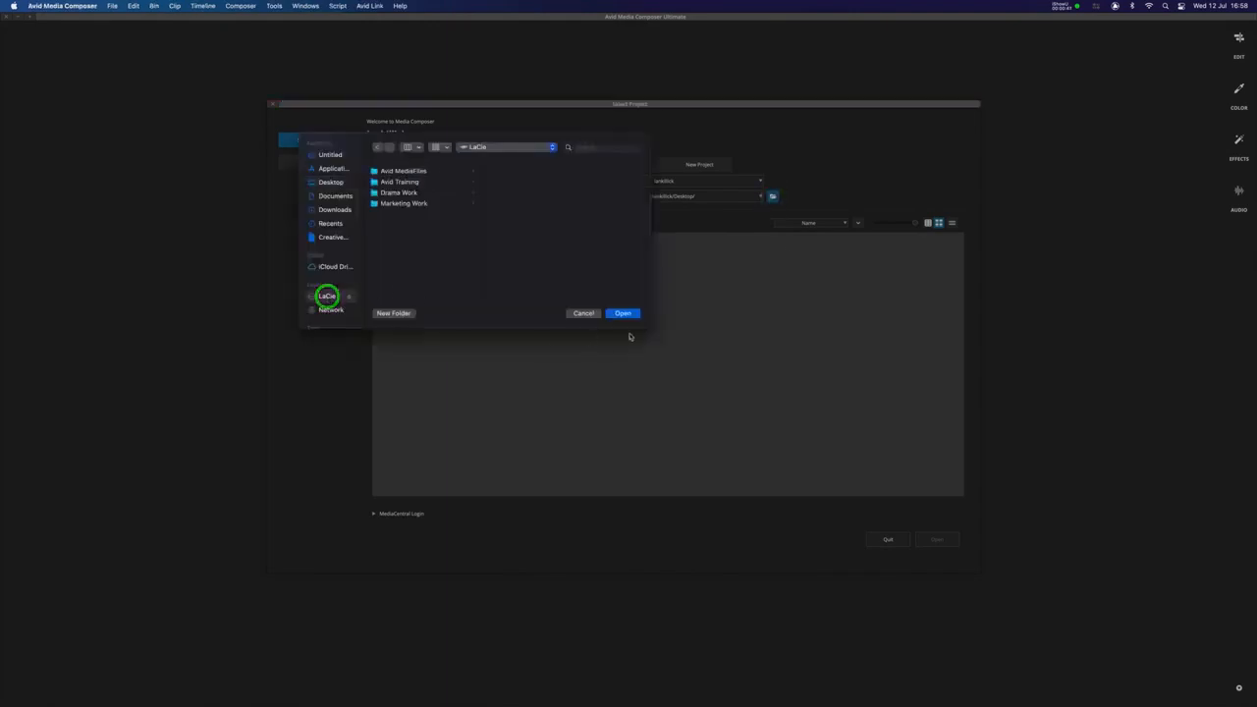
pyautogui.moveTo(644, 328); pyautogui.dragTo(732, 384)
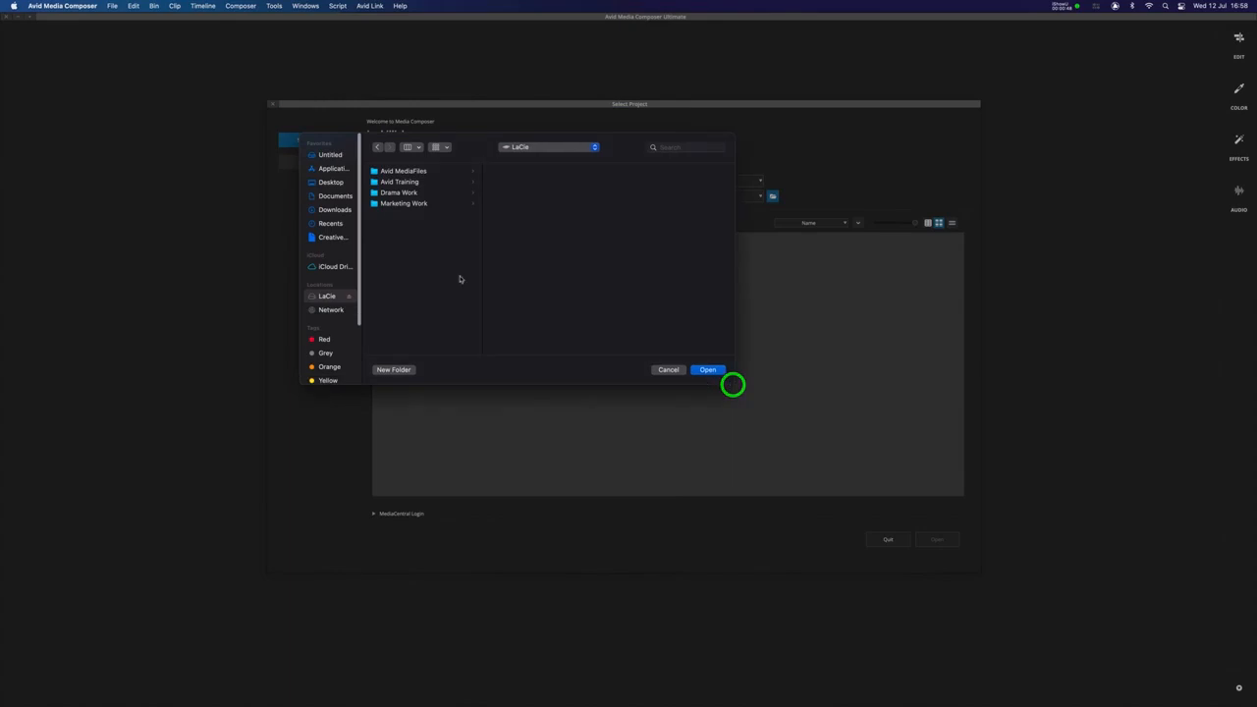
pyautogui.click(392, 183)
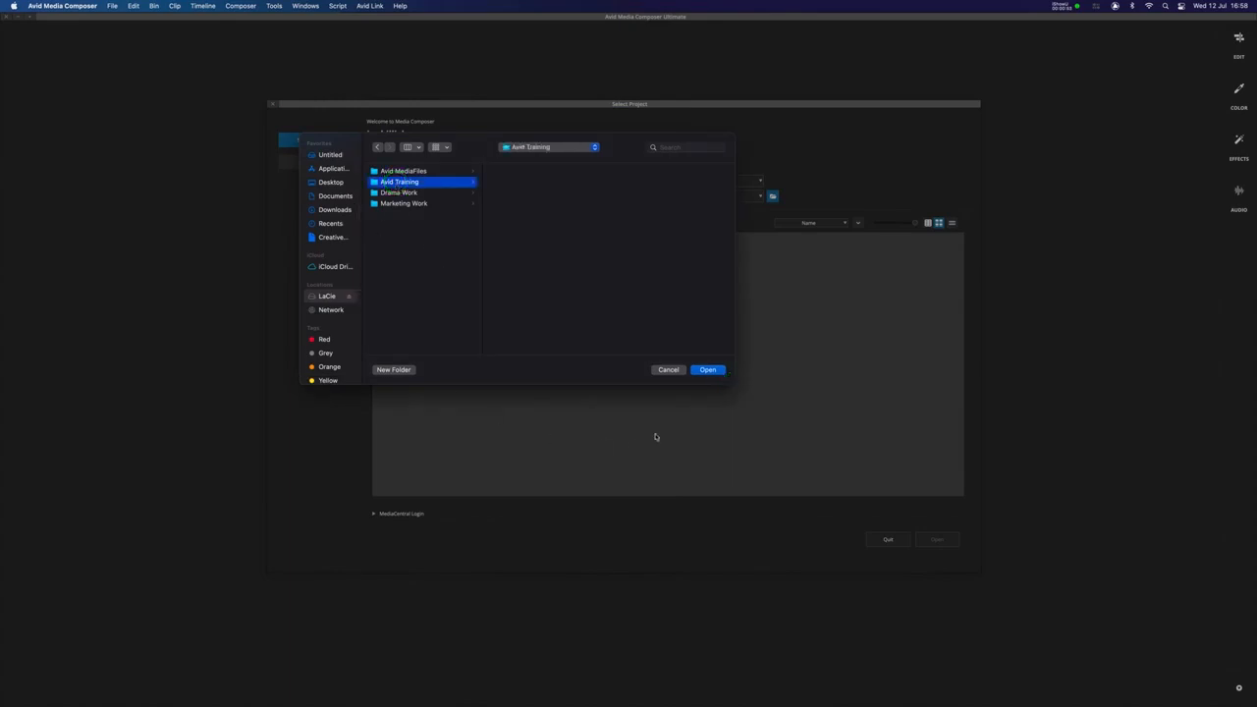
pyautogui.click(701, 371)
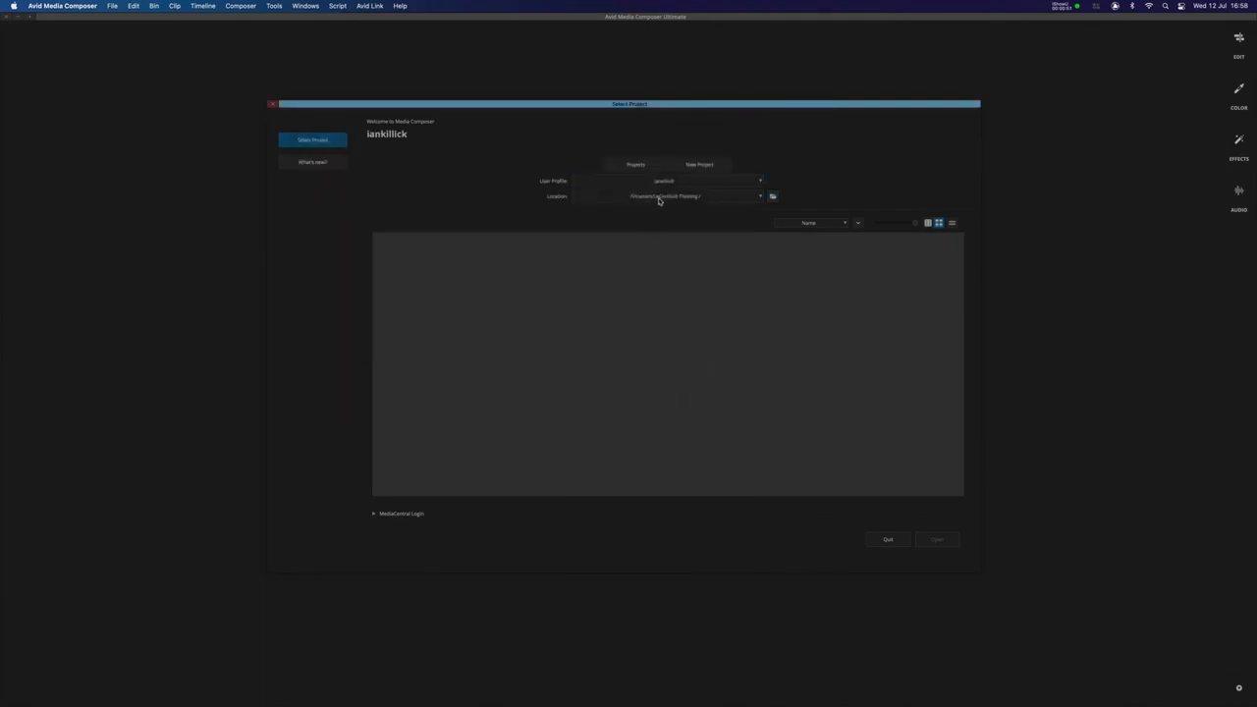
# Begin a new project and name it Avid Training 1
pyautogui.click(701, 165)
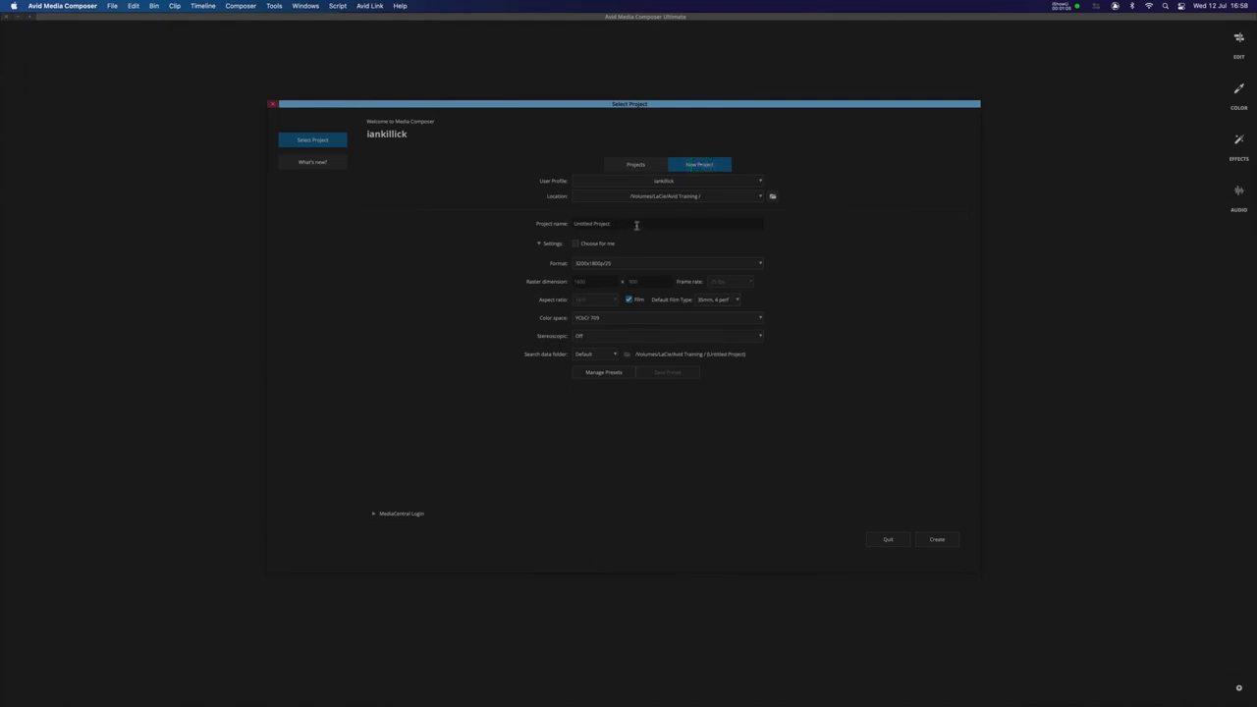
pyautogui.click(619, 224)
pyautogui.moveTo(576, 223); pyautogui.dragTo(624, 226)
pyautogui.write('Avid Training')
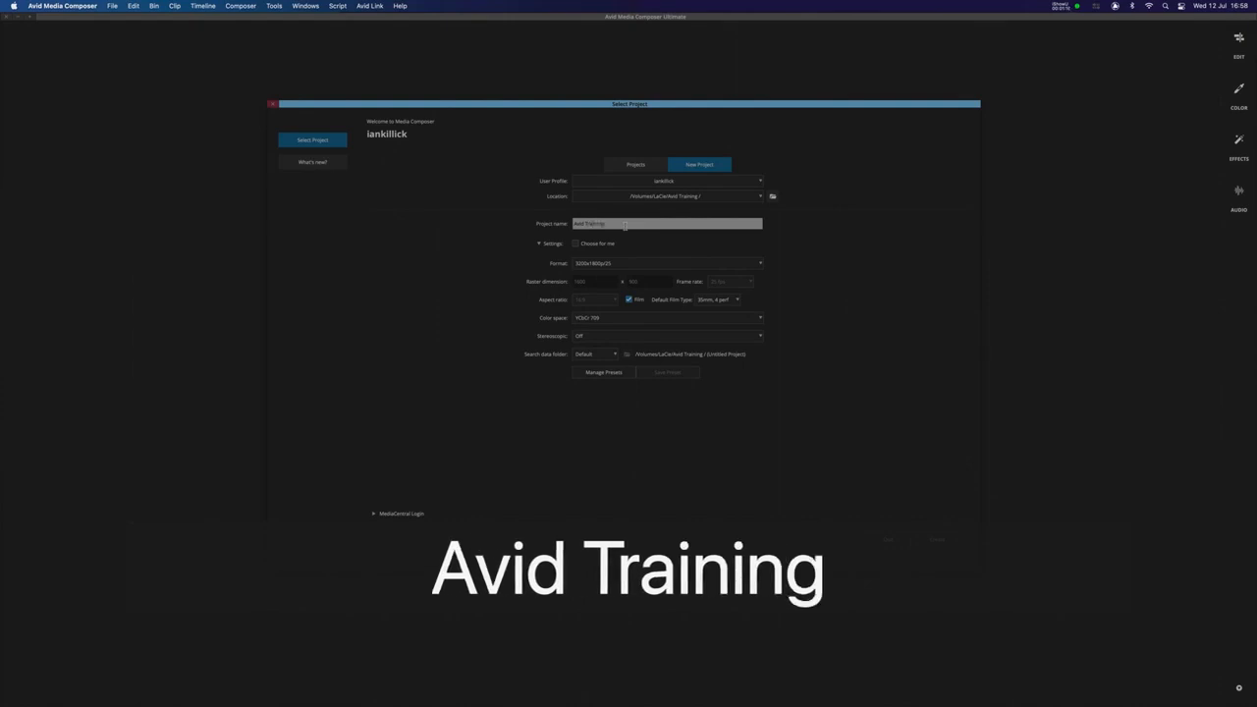
pyautogui.write(' 1')
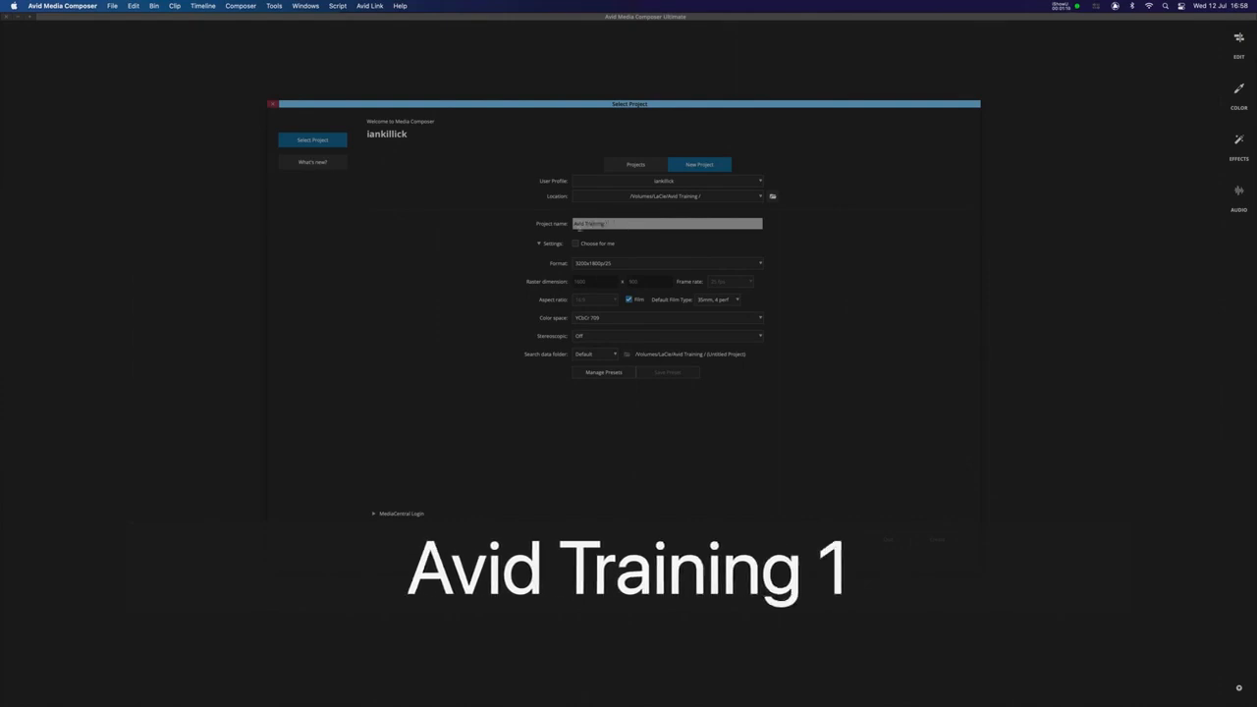
# Choose the Custom format with a 3200 x 1800 raster dimension and create the project
pyautogui.click(609, 263)
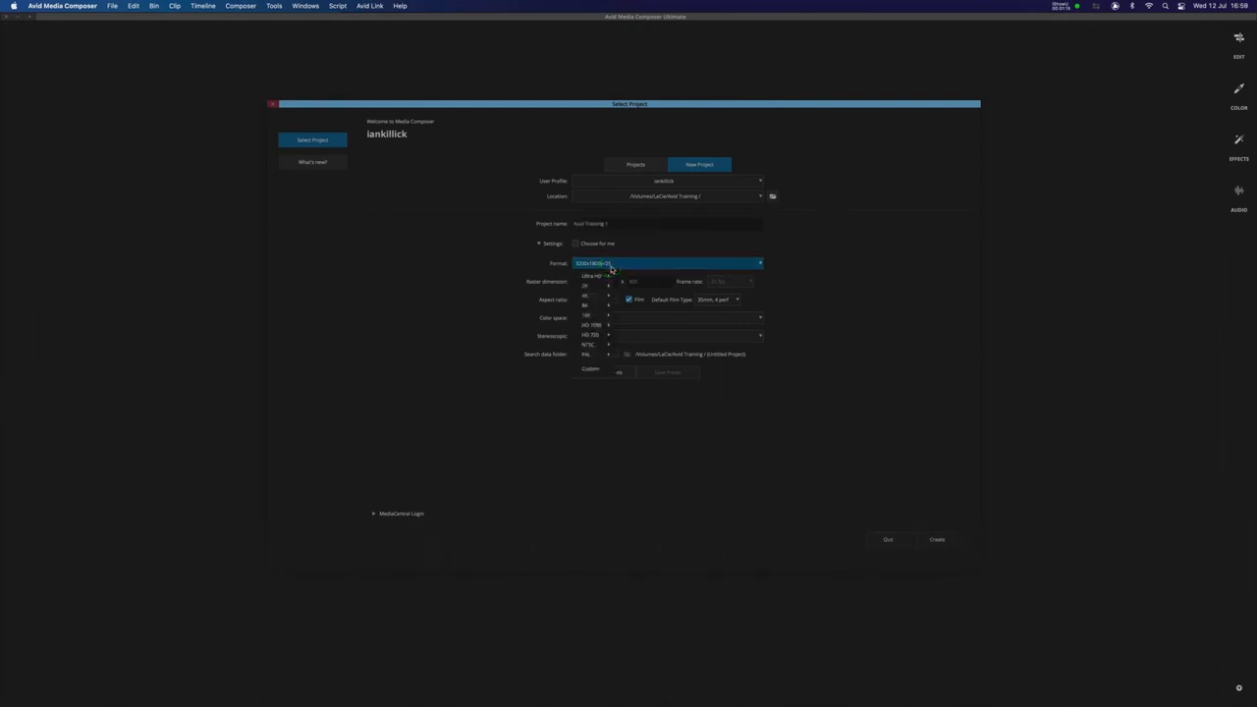
pyautogui.moveTo(595, 309)
pyautogui.click(596, 369)
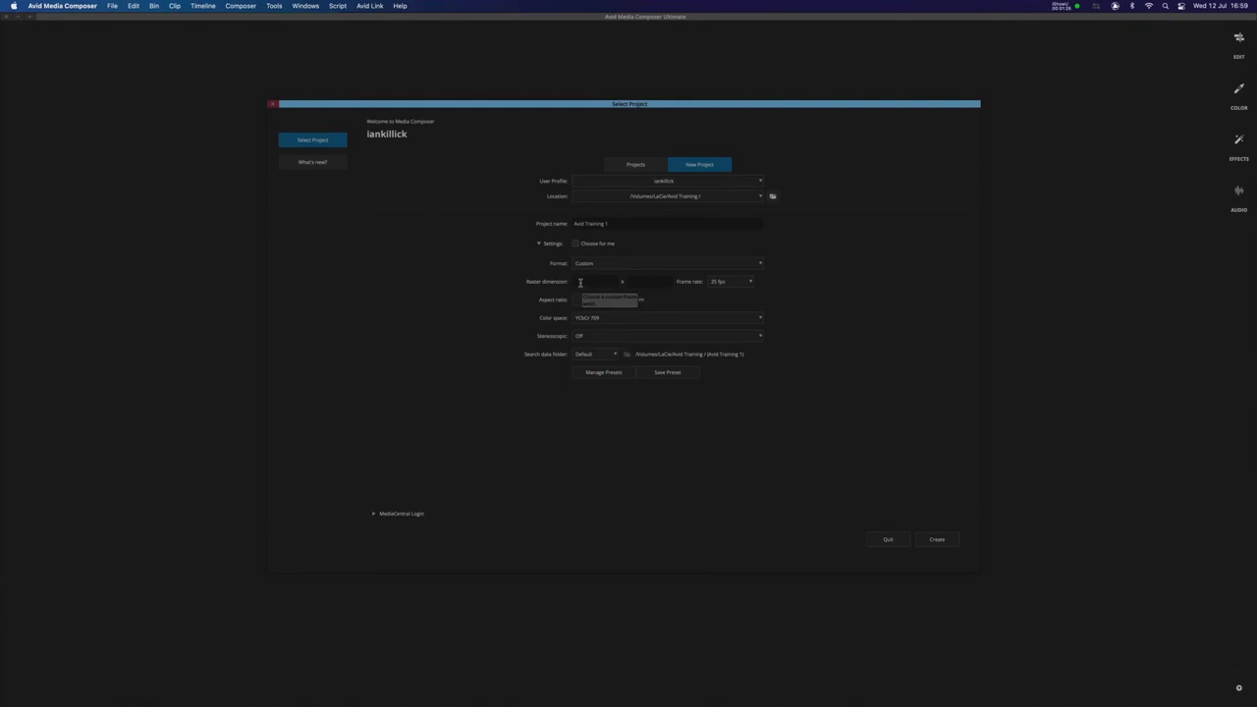
pyautogui.click(579, 282)
pyautogui.write('320')
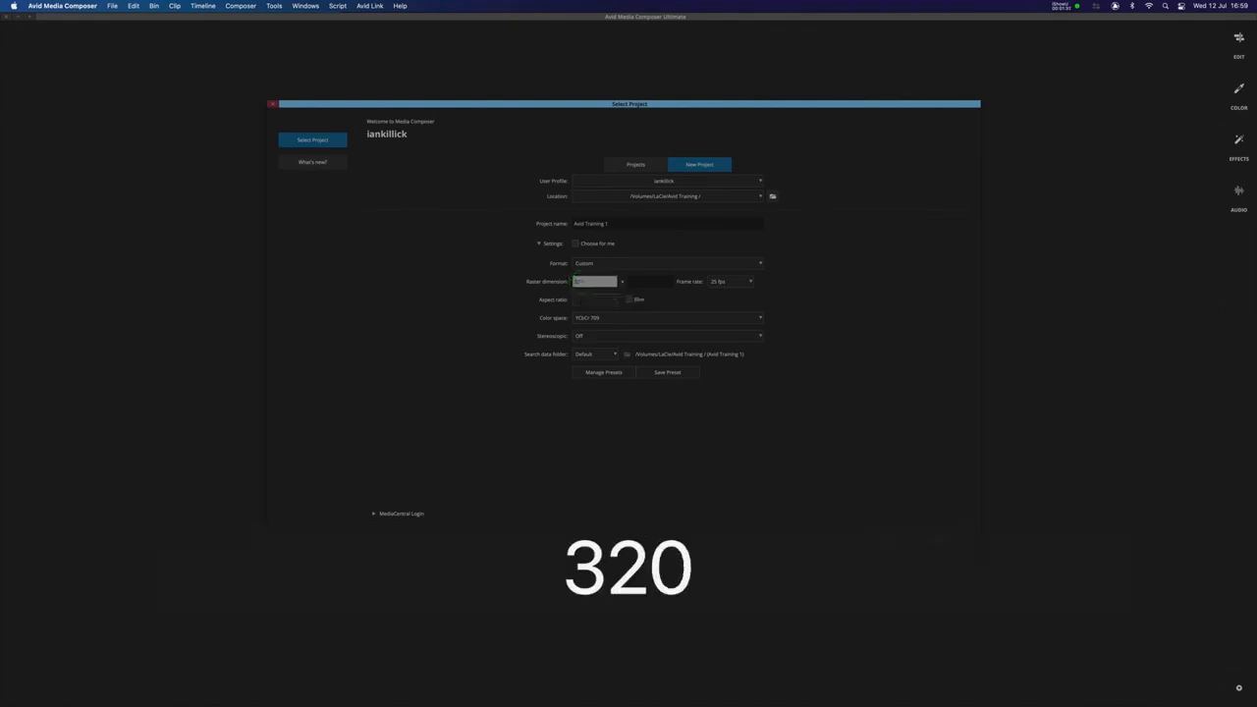
pyautogui.write('0')
pyautogui.click(635, 281)
pyautogui.write('18000')
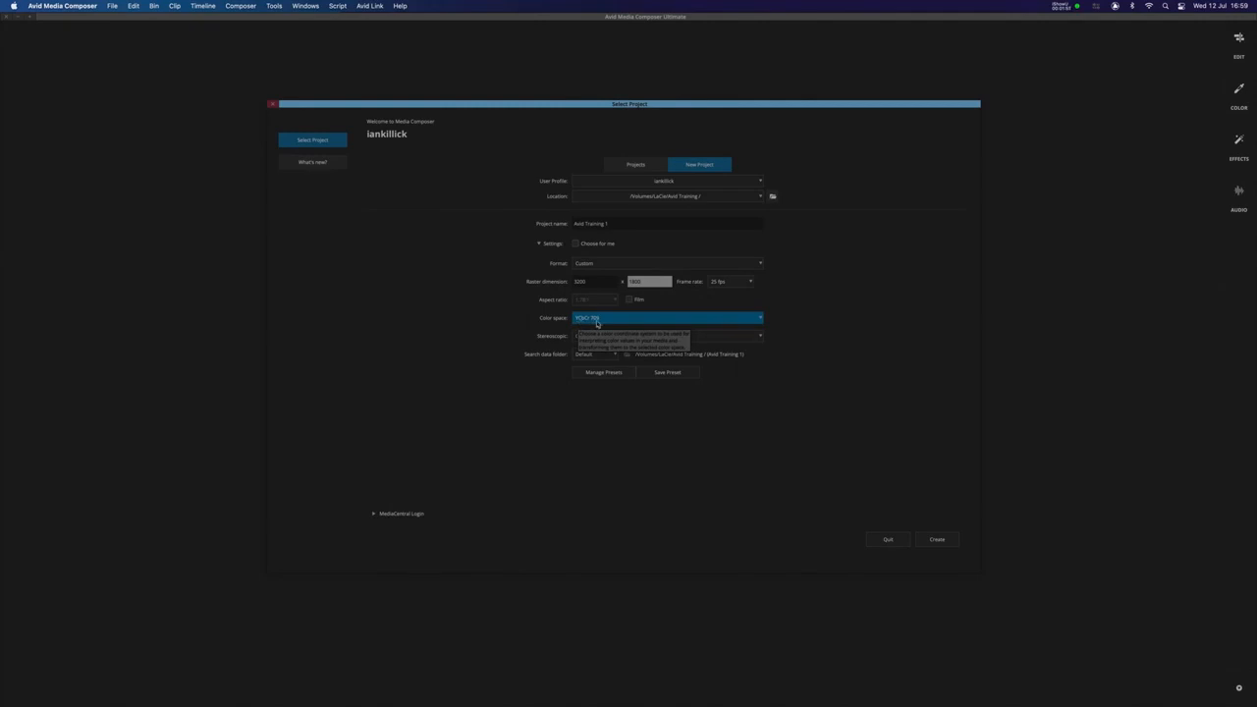
pyautogui.click(936, 540)
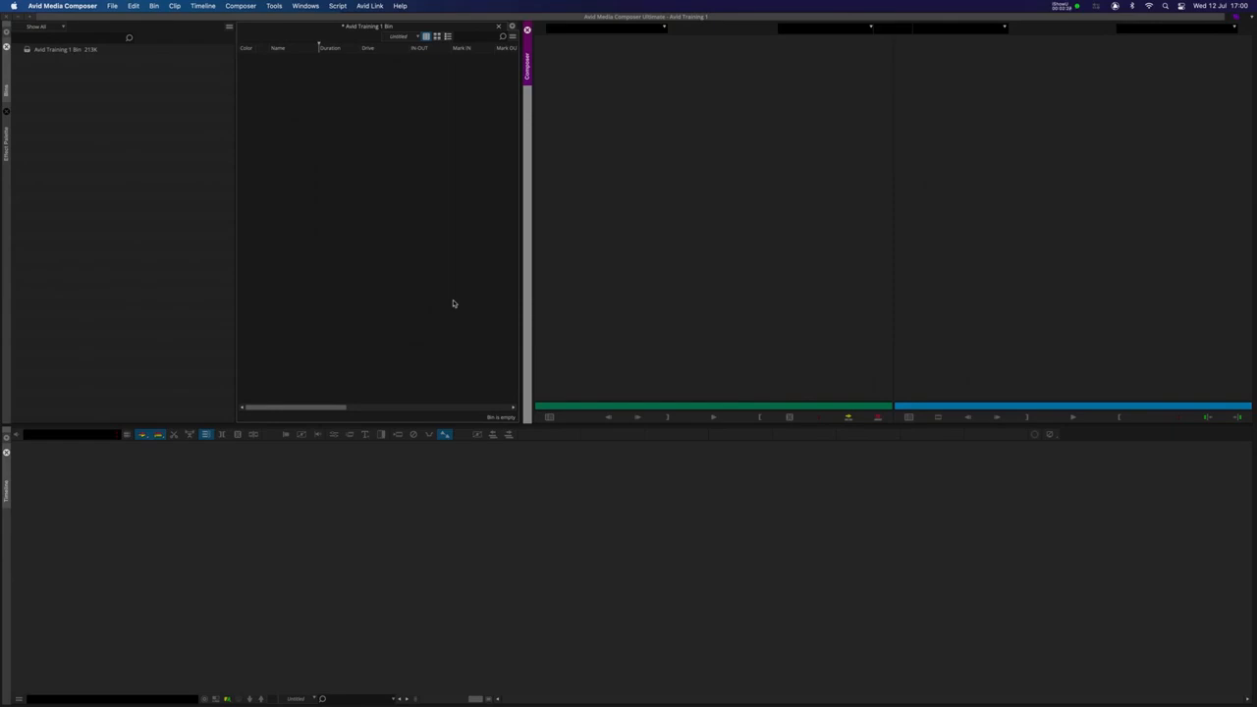
# Rename the project's default bin as Rushes
pyautogui.click(129, 102)
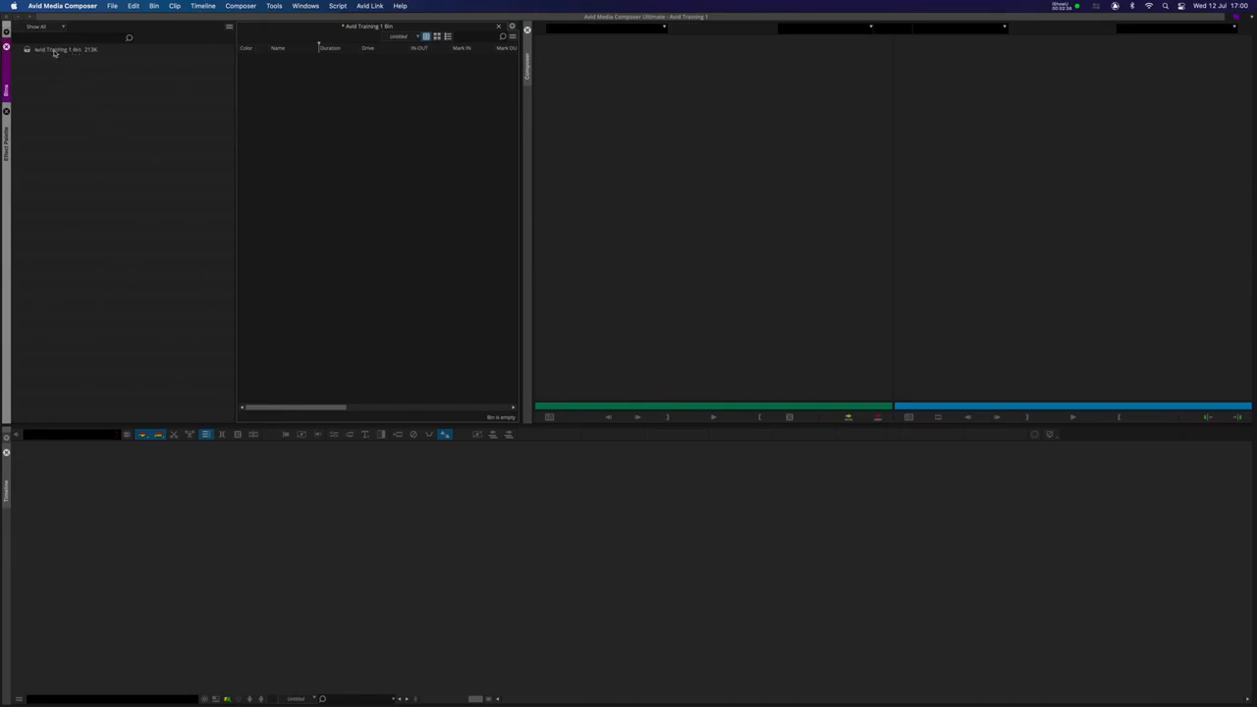
pyautogui.click(55, 52)
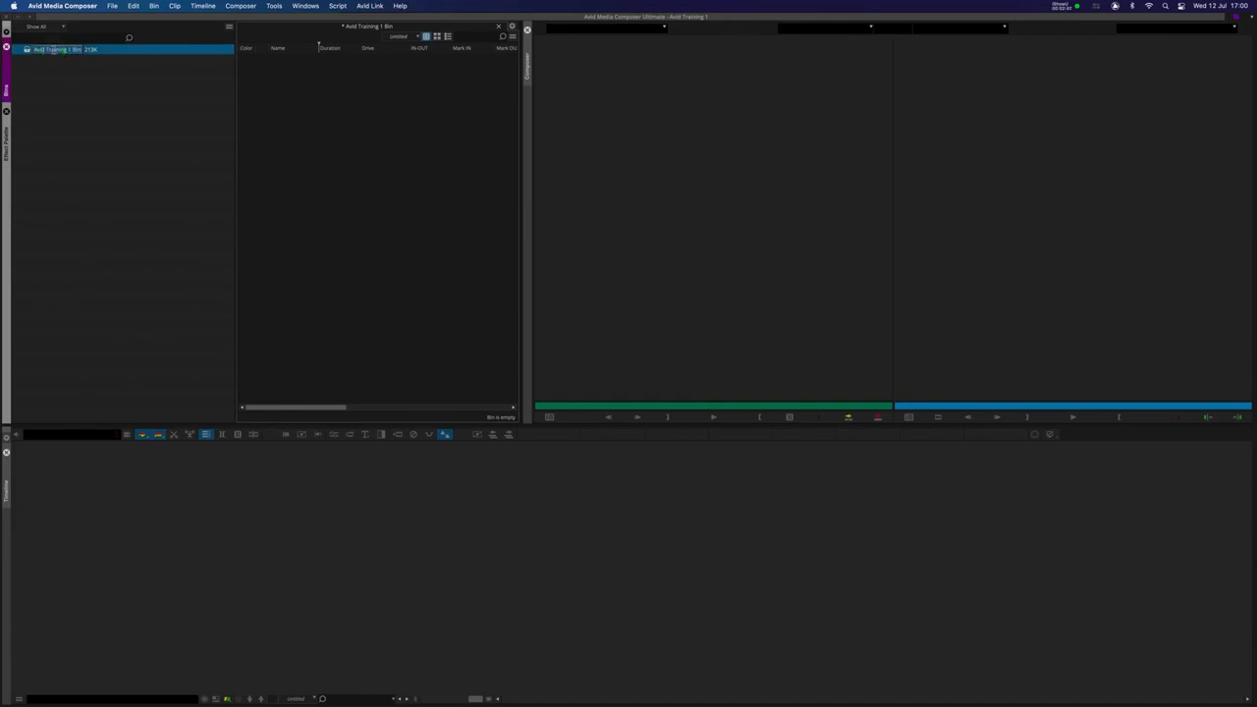
pyautogui.write('Rusehs')
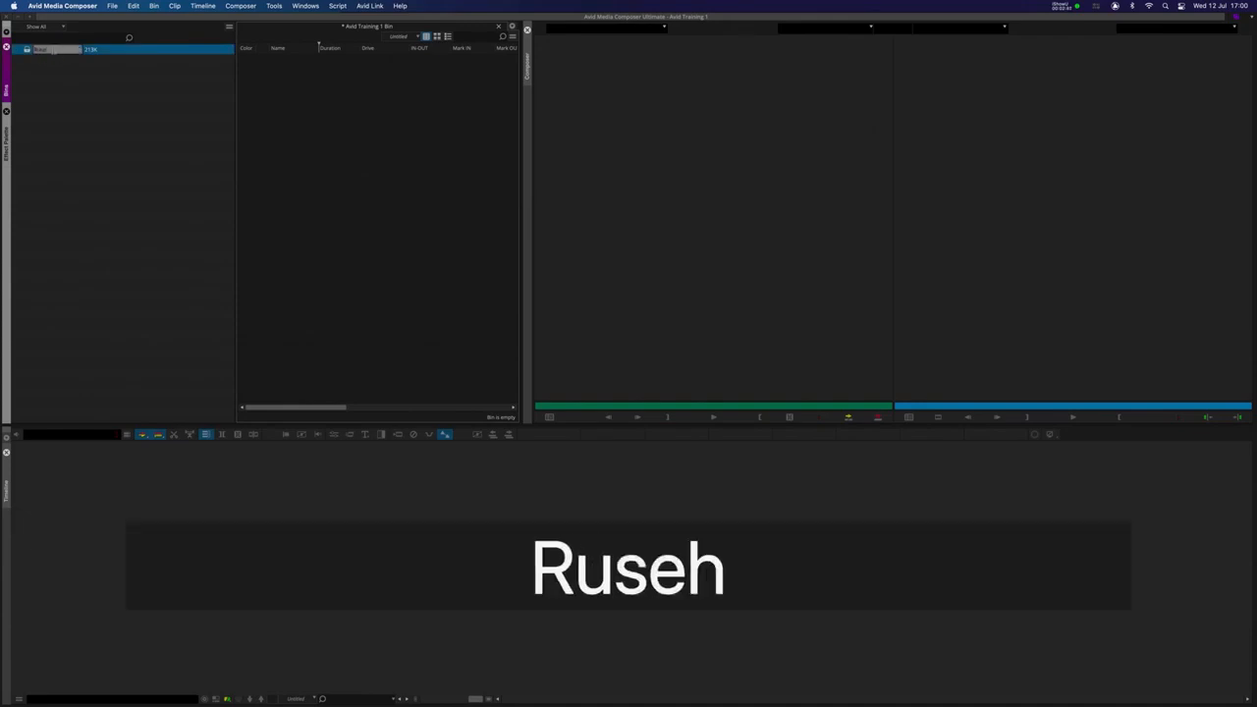
pyautogui.press('BackSpace')
pyautogui.press('BackSpace')
pyautogui.press('BackSpace')
pyautogui.press('BackSpace')
pyautogui.press('BackSpace')
pyautogui.press('BackSpace')
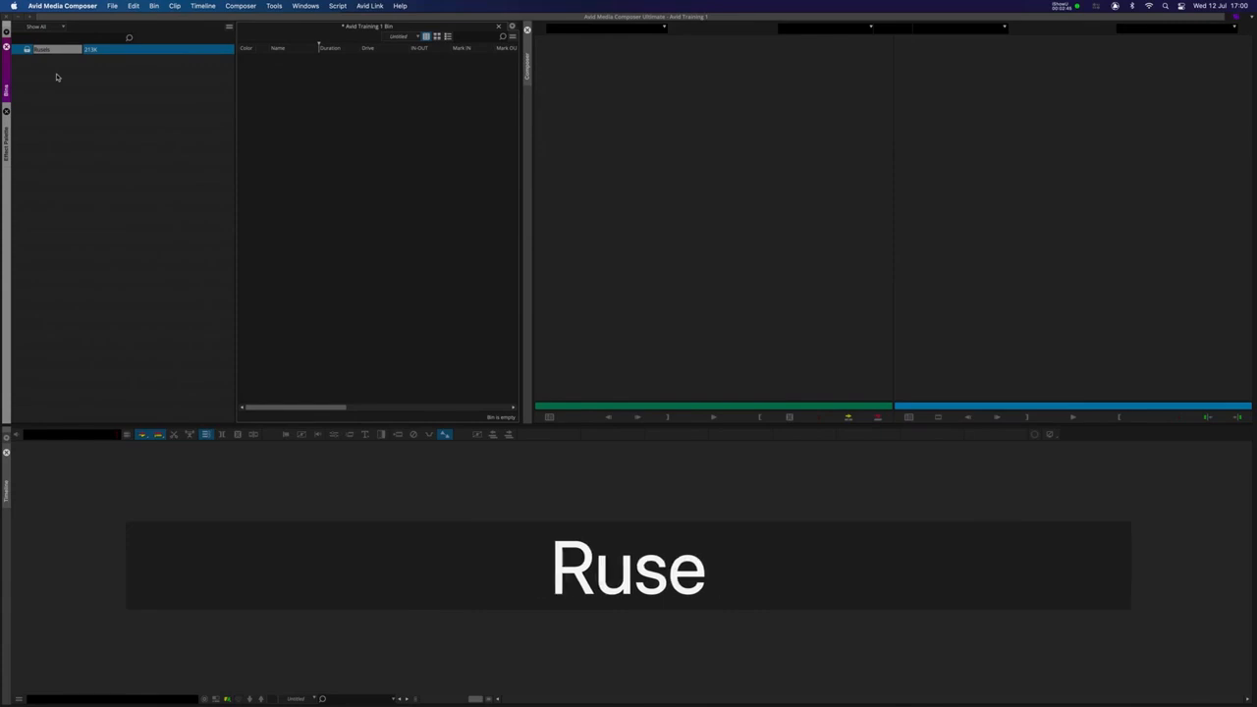
pyautogui.write('Rushes')
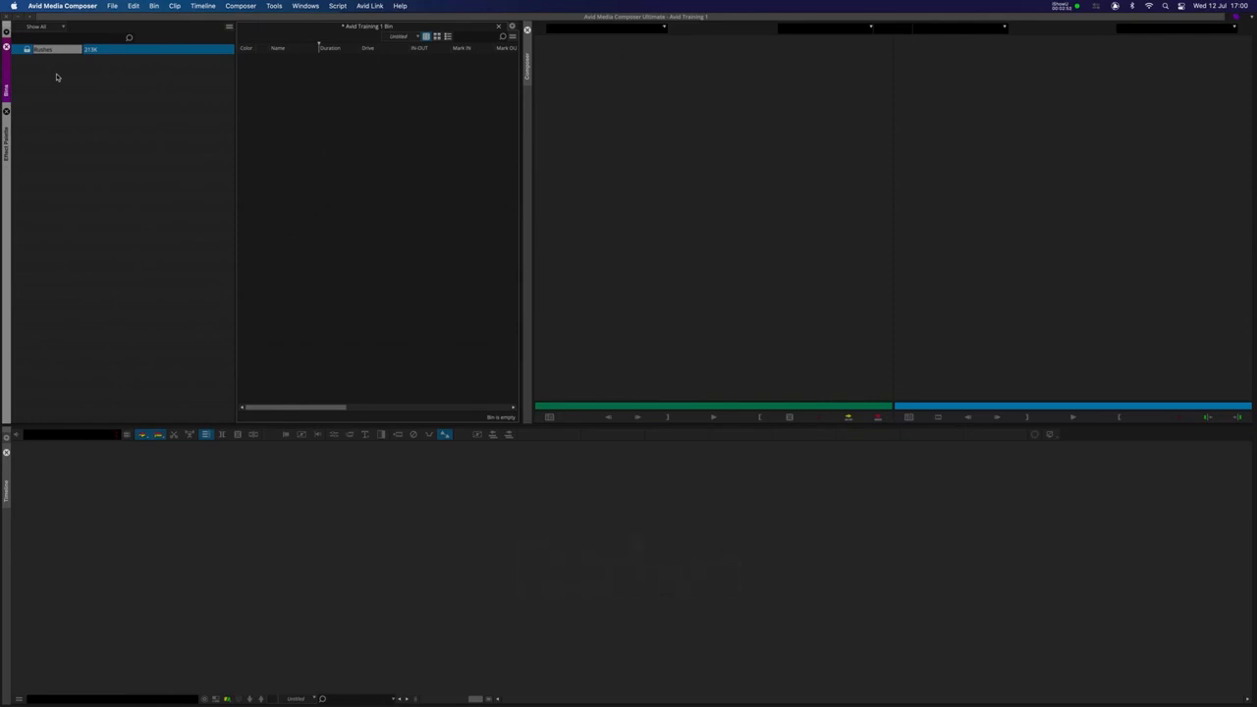
pyautogui.click(56, 78)
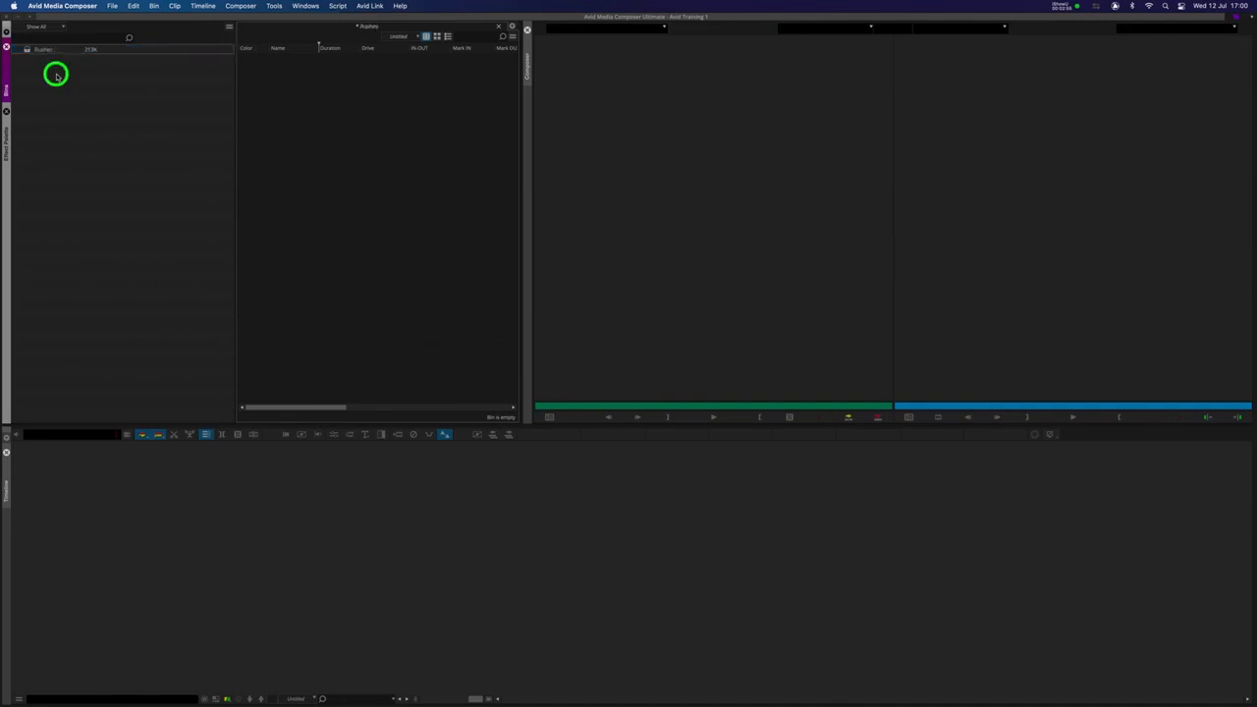
# Open the Source Browser from the empty Rushes bin and reposition its window over the workspace
pyautogui.click(26, 49)
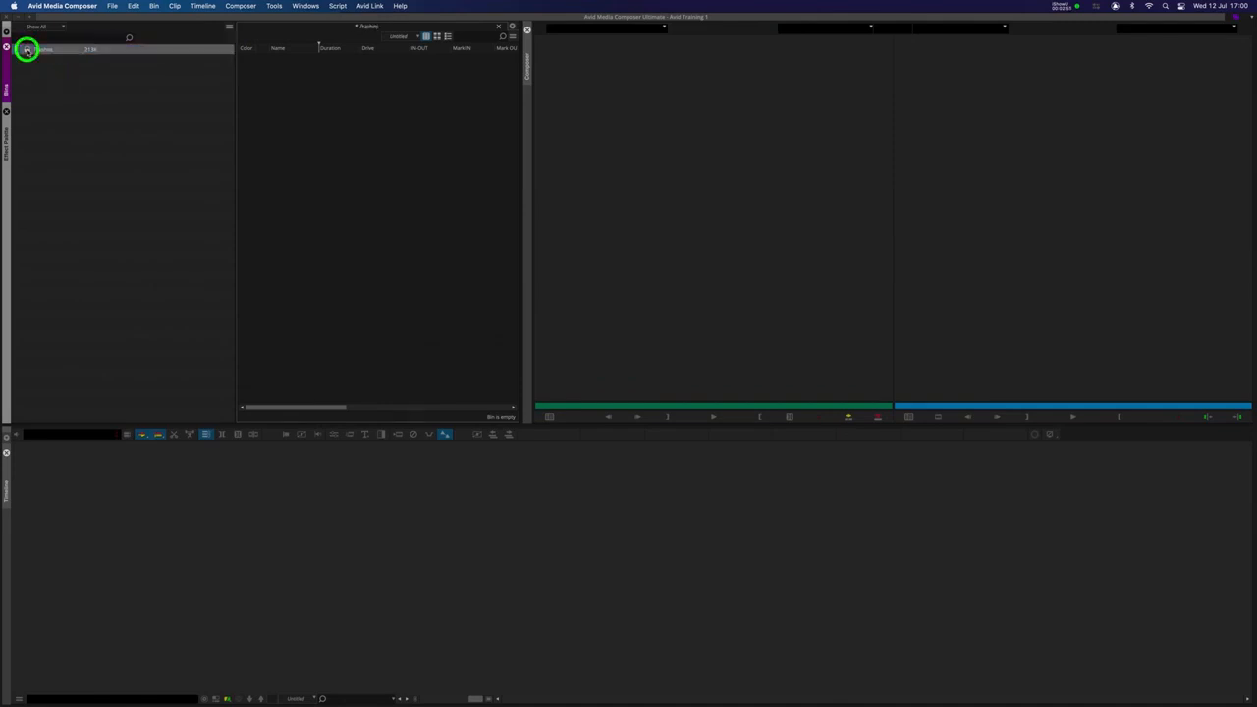
pyautogui.click(380, 171)
pyautogui.click(317, 93)
pyautogui.rightClick(317, 93)
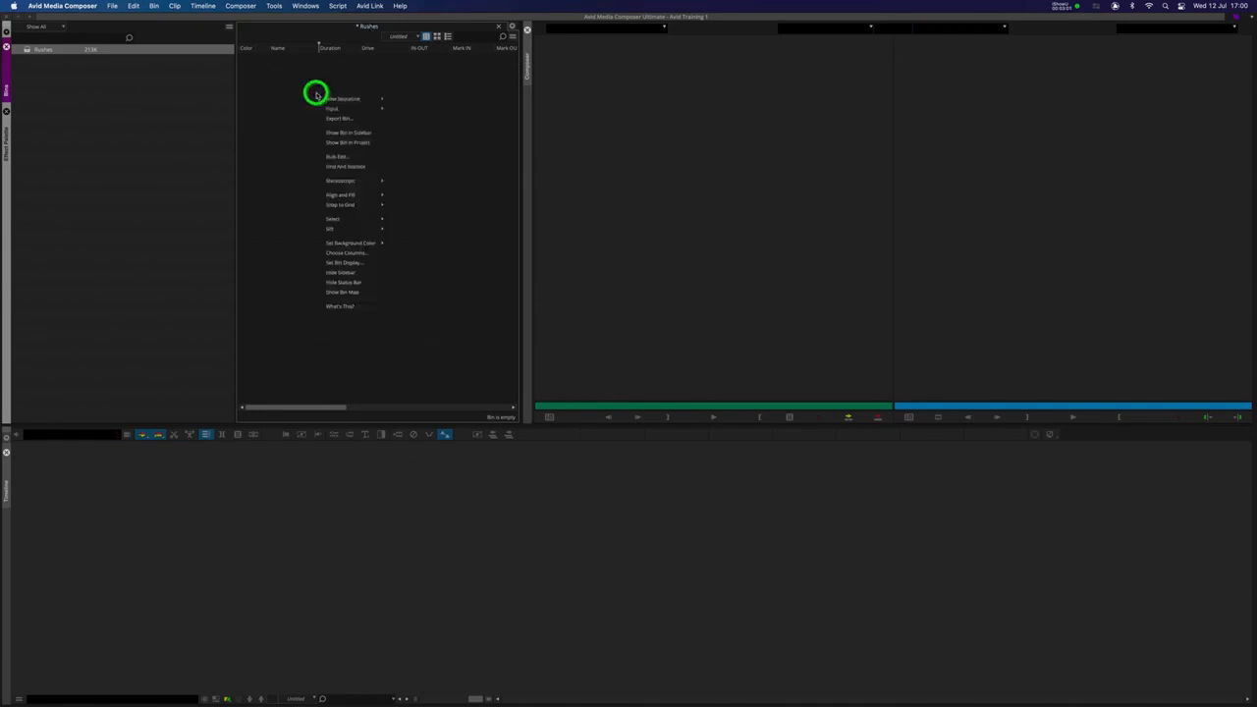
pyautogui.moveTo(329, 111)
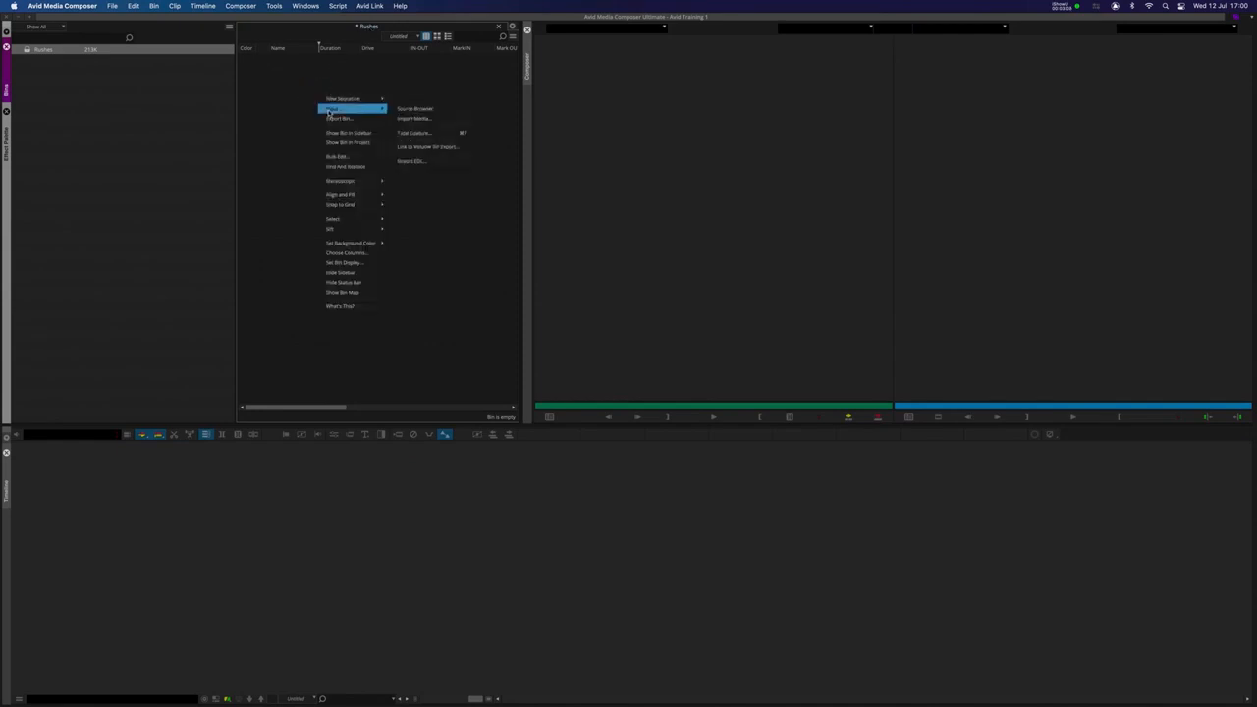
pyautogui.click(407, 109)
pyautogui.moveTo(623, 18); pyautogui.dragTo(581, 77)
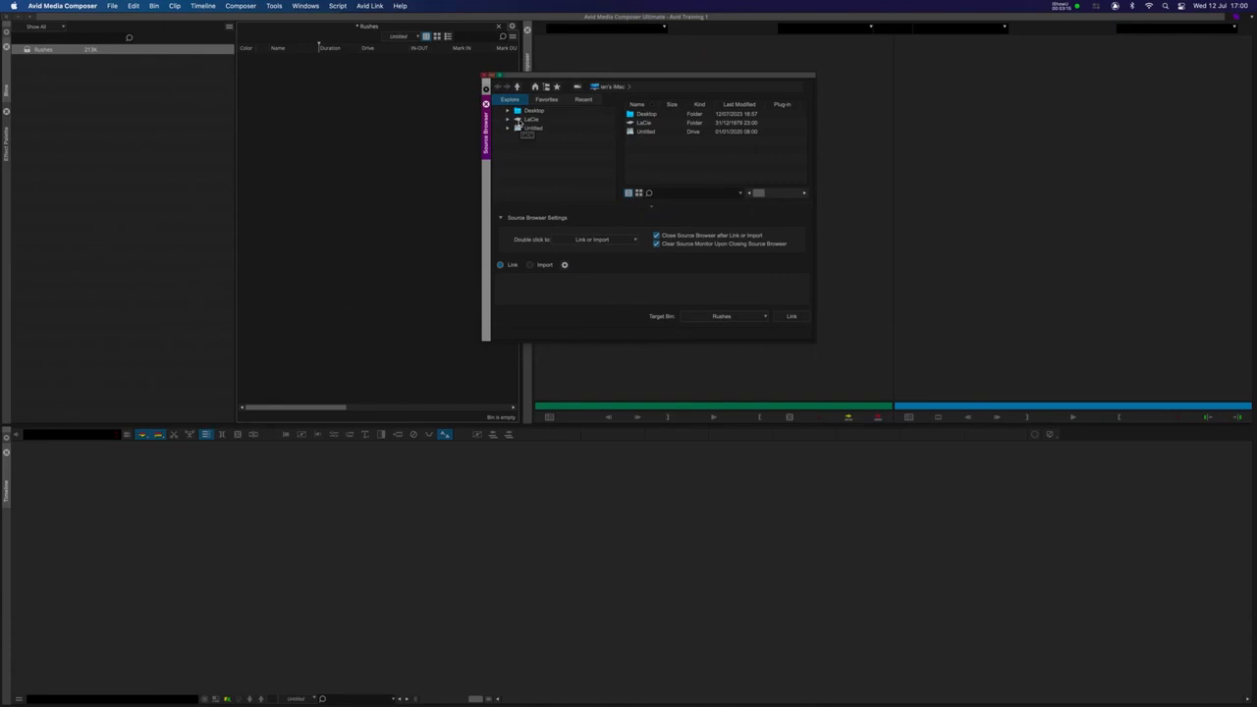
# Browse the LaCie drive to Drama Work > The Five Hunderedth Project > The Five Hundredth > Rushes > A005R20Y, enlarging the browser and its Name column
pyautogui.doubleClick(631, 122)
pyautogui.click(674, 102)
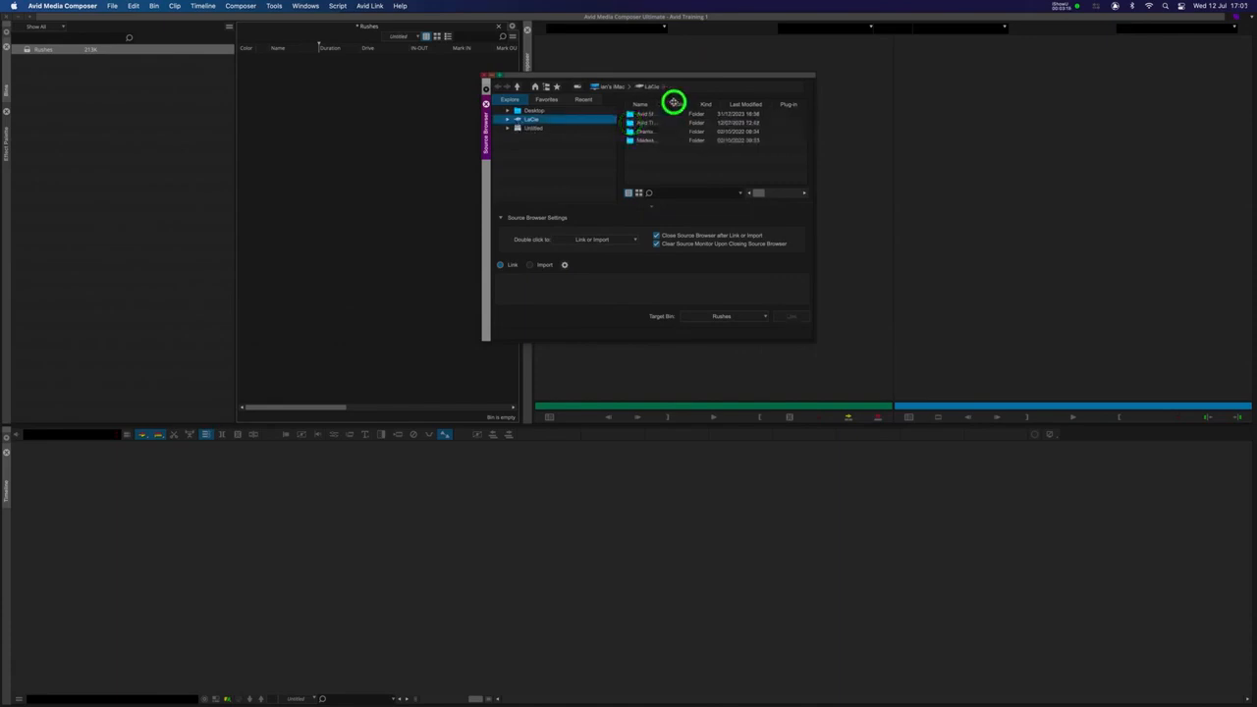
pyautogui.moveTo(814, 340); pyautogui.dragTo(931, 440)
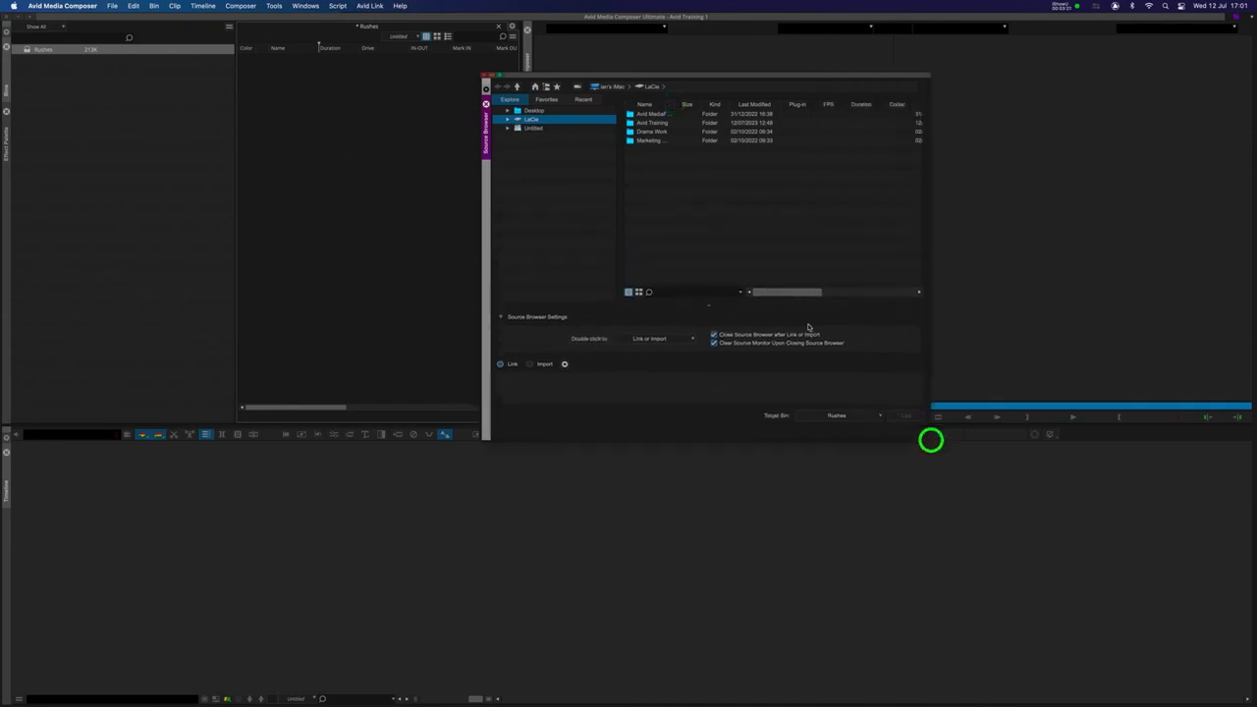
pyautogui.moveTo(673, 105); pyautogui.dragTo(701, 106)
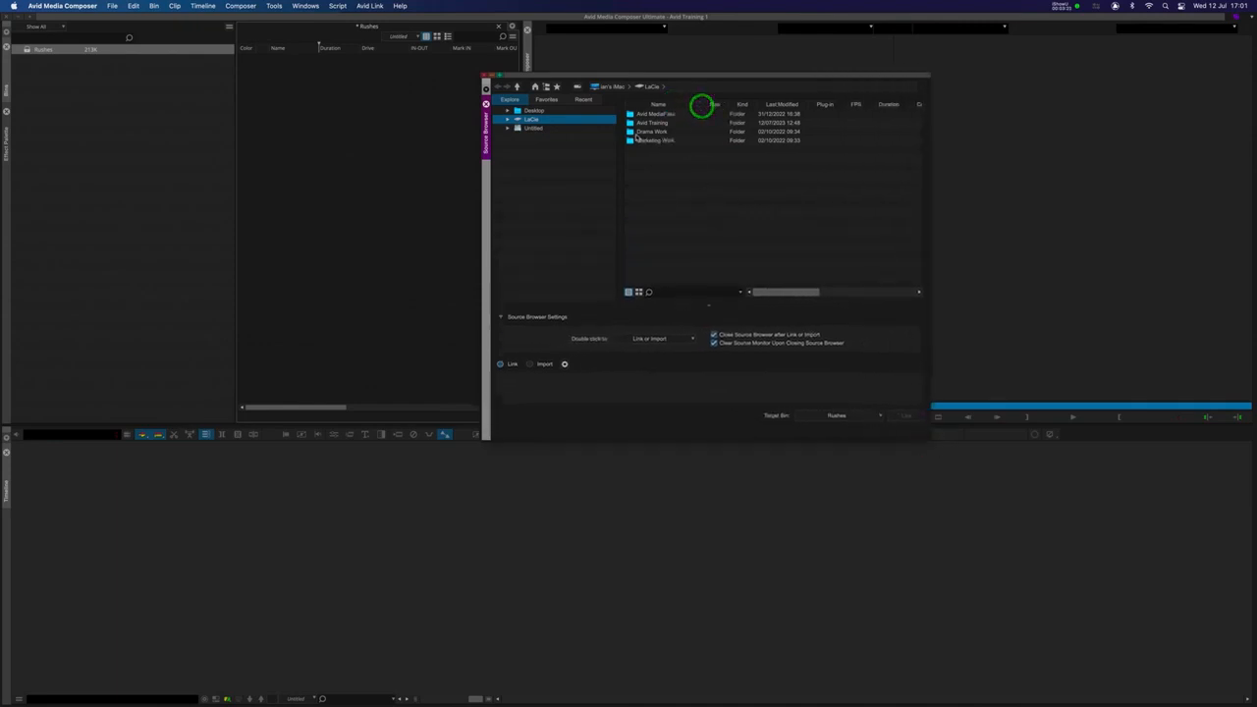
pyautogui.doubleClick(633, 132)
pyautogui.doubleClick(630, 158)
pyautogui.moveTo(698, 106); pyautogui.dragTo(721, 107)
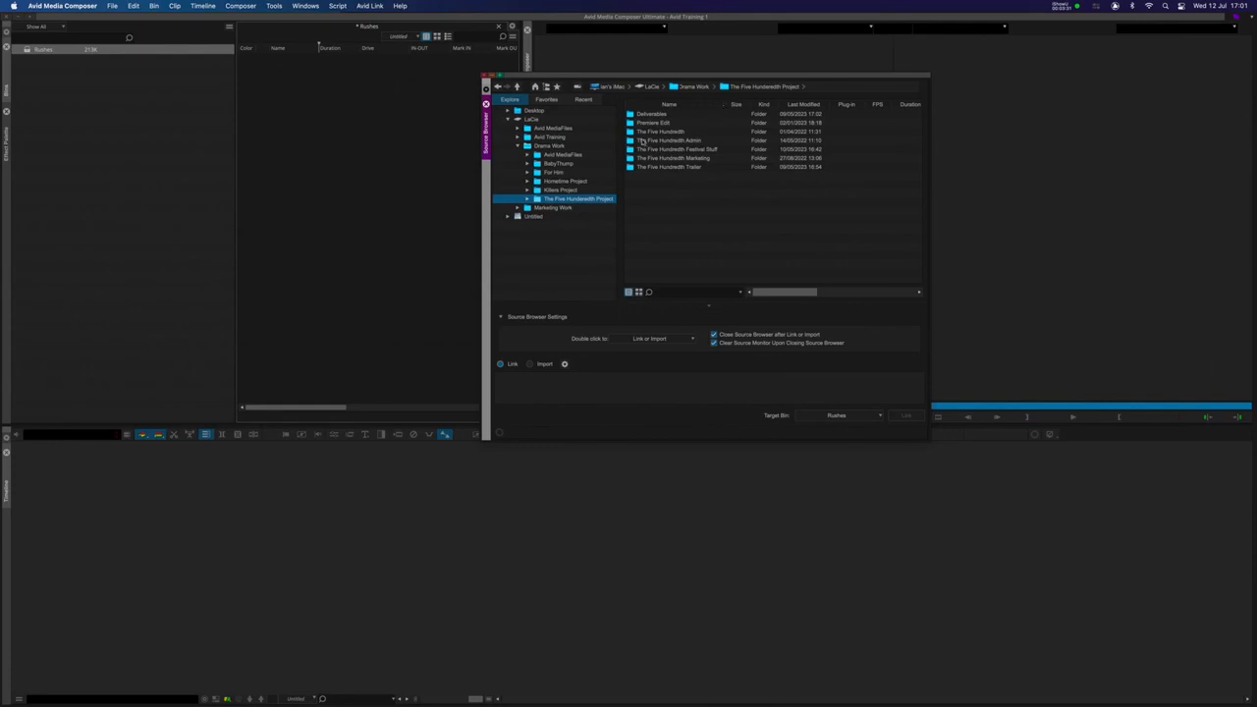
pyautogui.doubleClick(638, 132)
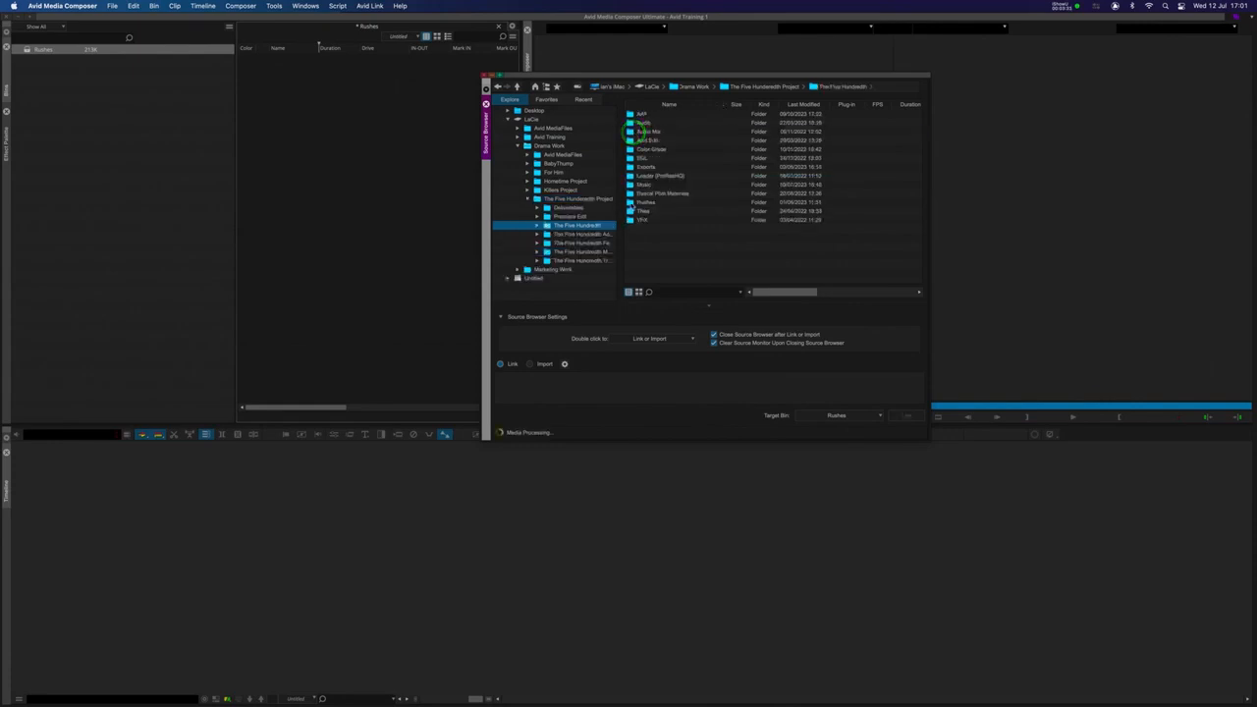
pyautogui.doubleClick(631, 202)
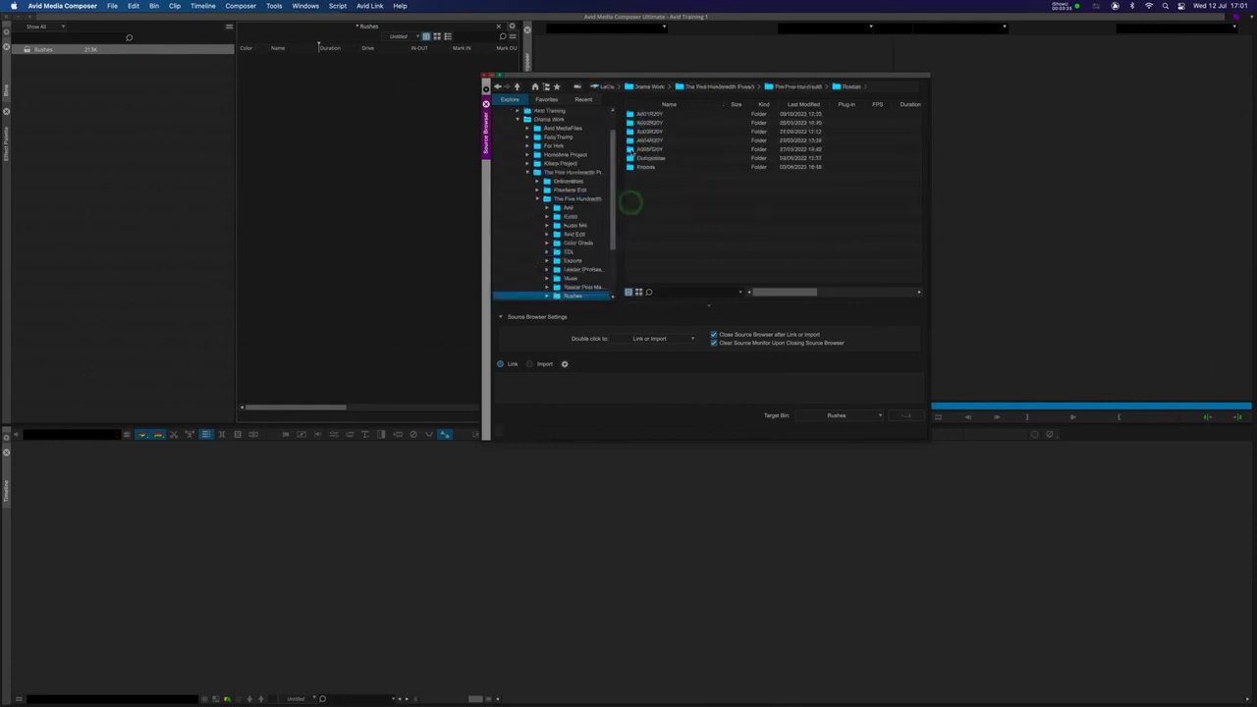
pyautogui.doubleClick(631, 149)
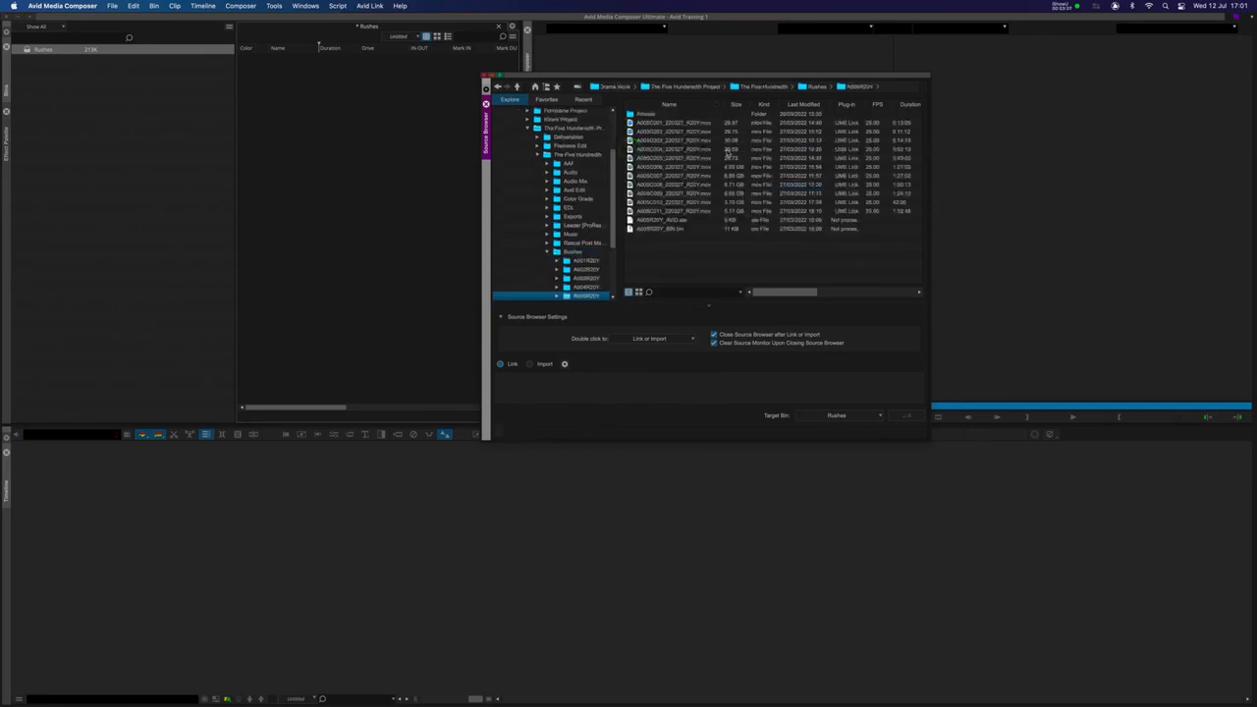
# Link all the .mov clips from A005C001 through A005C011 into the Rushes bin
pyautogui.click(630, 124)
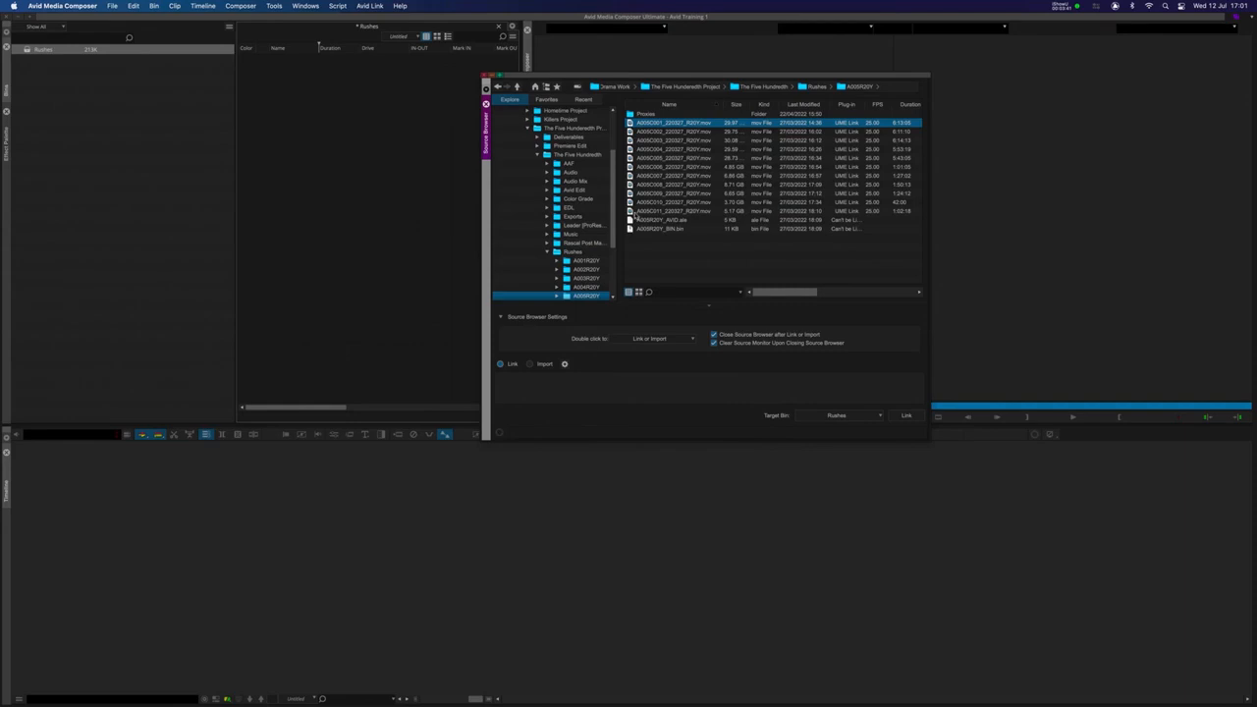
pyautogui.keyDown('shift'); pyautogui.click(632, 211); pyautogui.keyUp('shift')
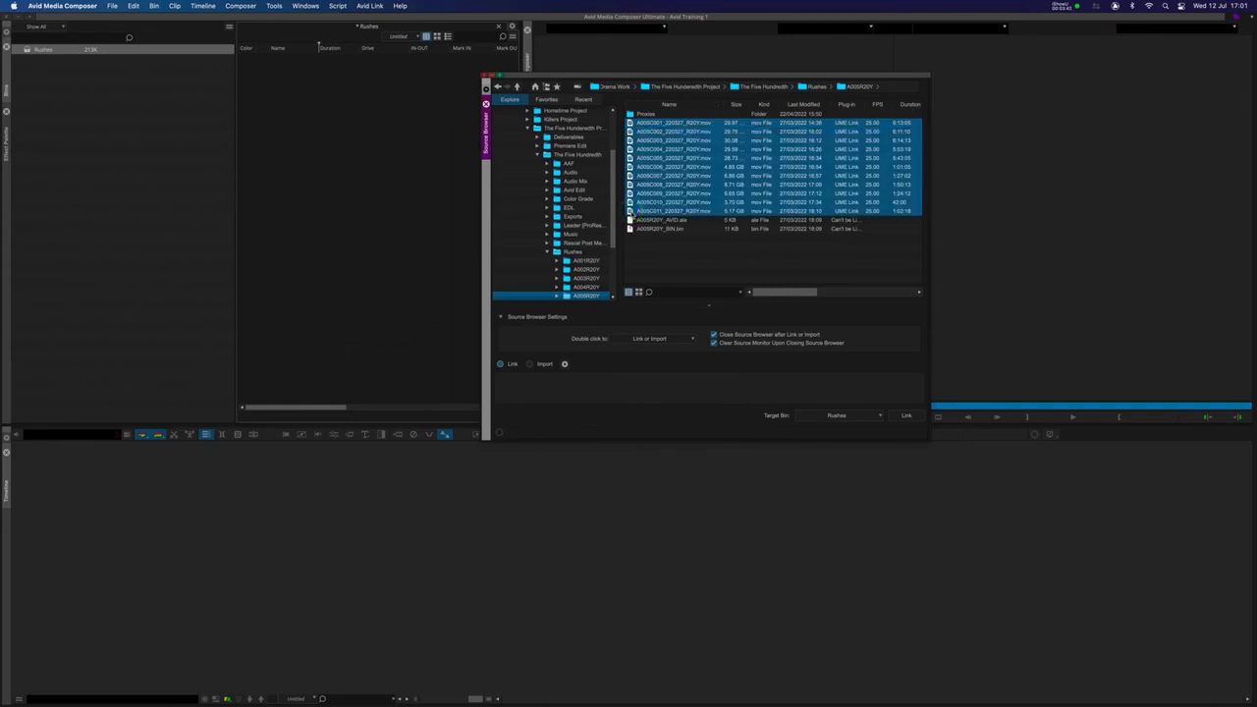
pyautogui.click(507, 364)
pyautogui.click(906, 415)
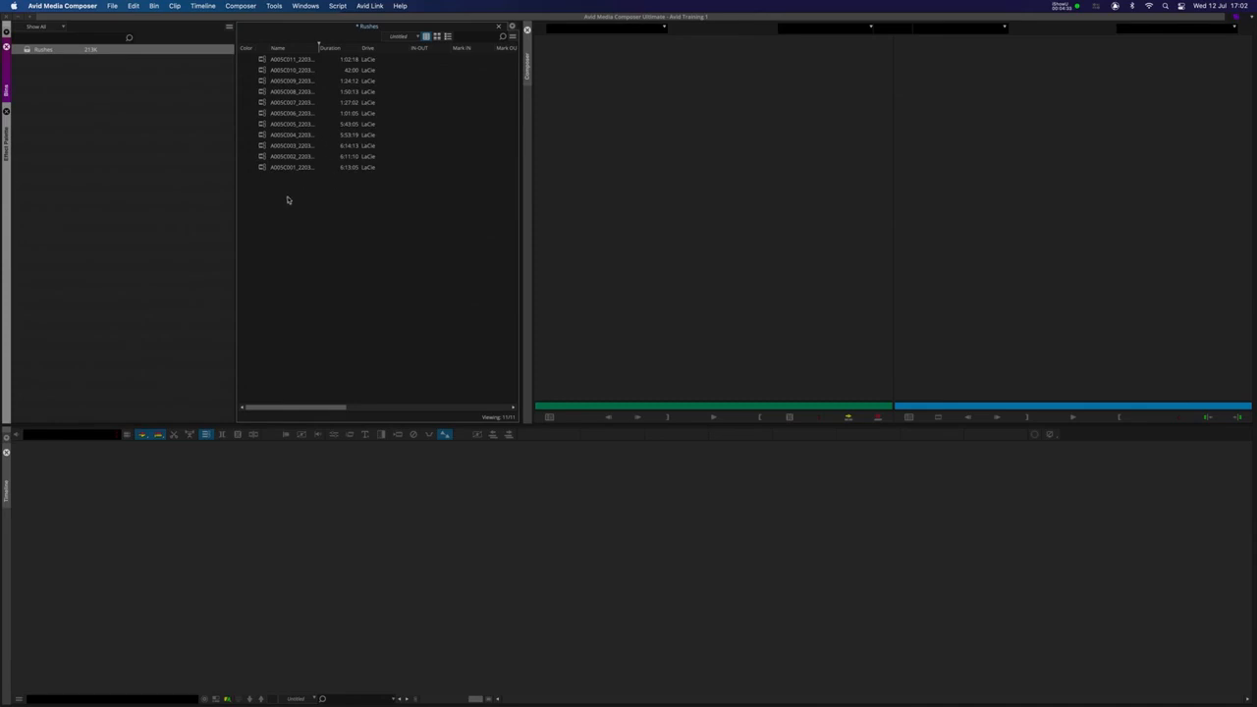
# Widen the Rushes bin's Name column to fit the full clip names and select clip A005C011_220327_R20Y
pyautogui.moveTo(319, 46); pyautogui.dragTo(362, 47)
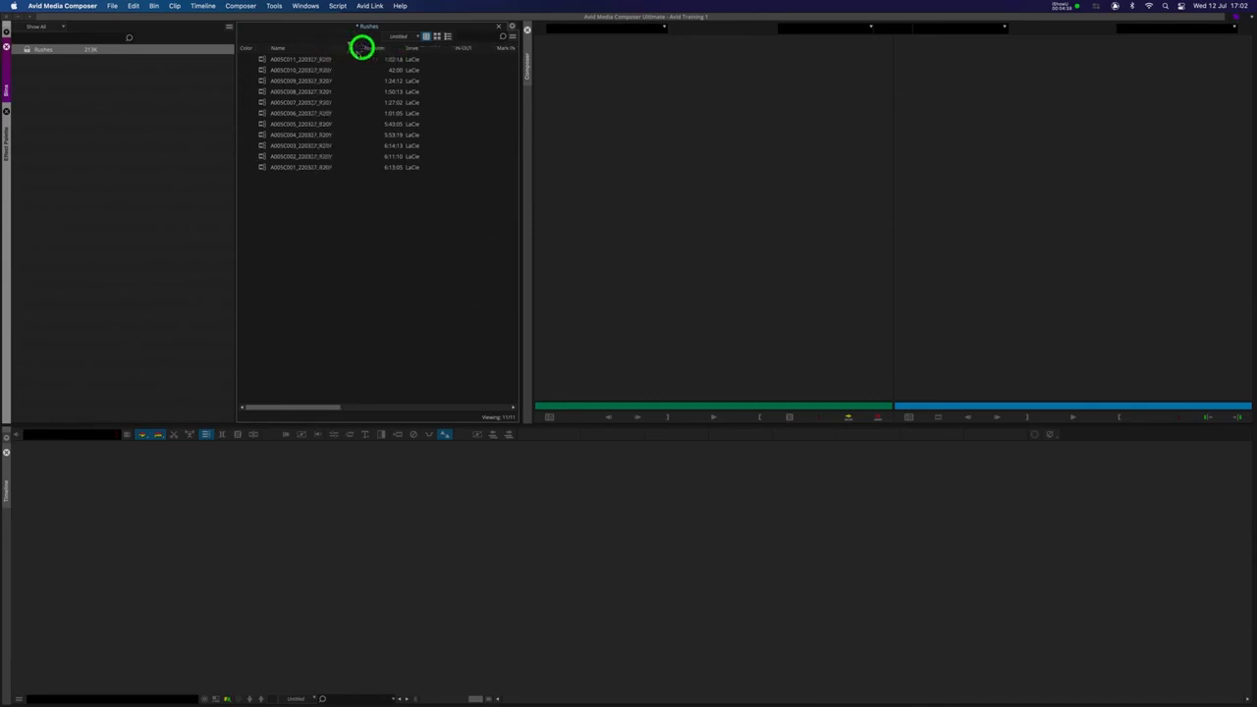
pyautogui.click(294, 61)
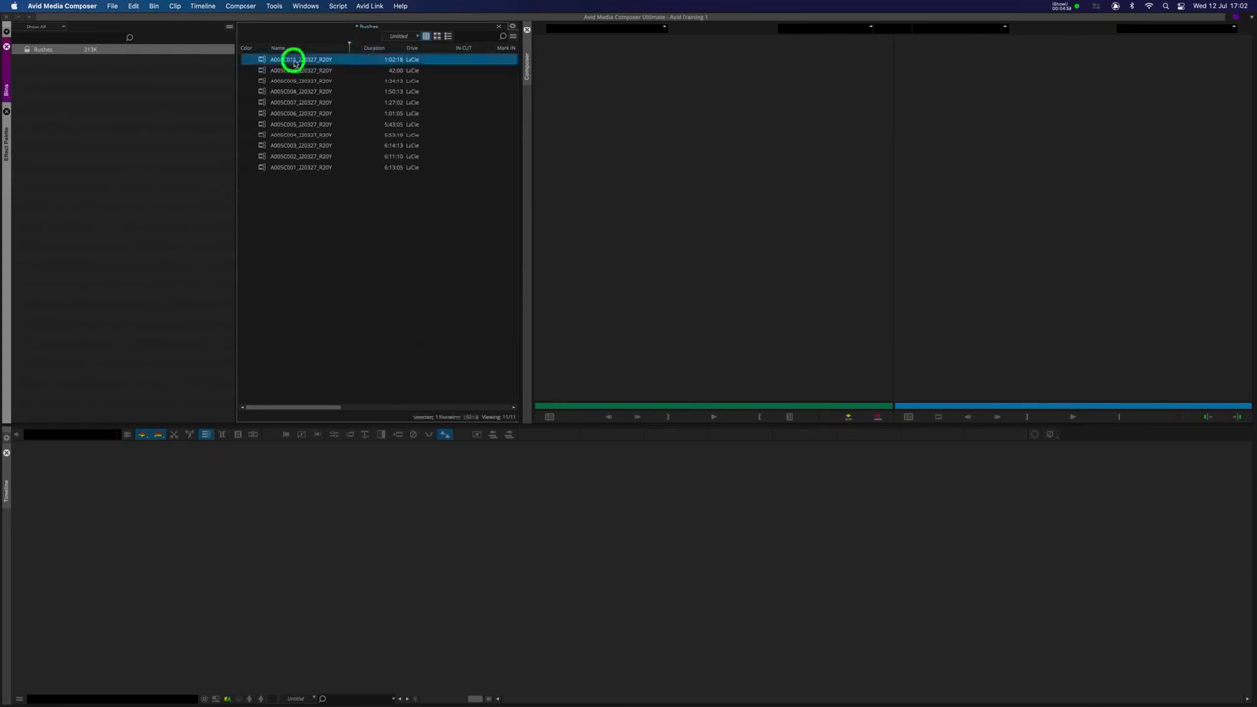
# Sort the clips in the Rushes bin by the Name column in ascending order and clear the selection
pyautogui.click(283, 168)
pyautogui.click(258, 181)
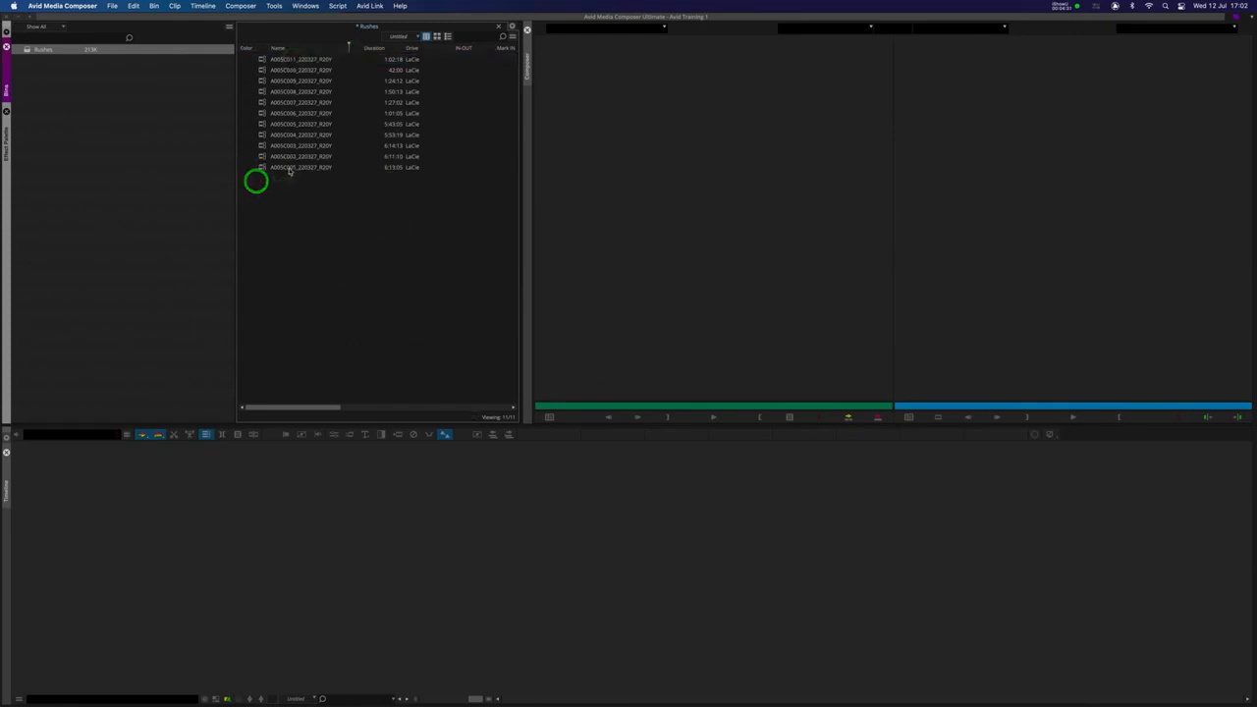
pyautogui.click(281, 49)
pyautogui.rightClick(281, 50)
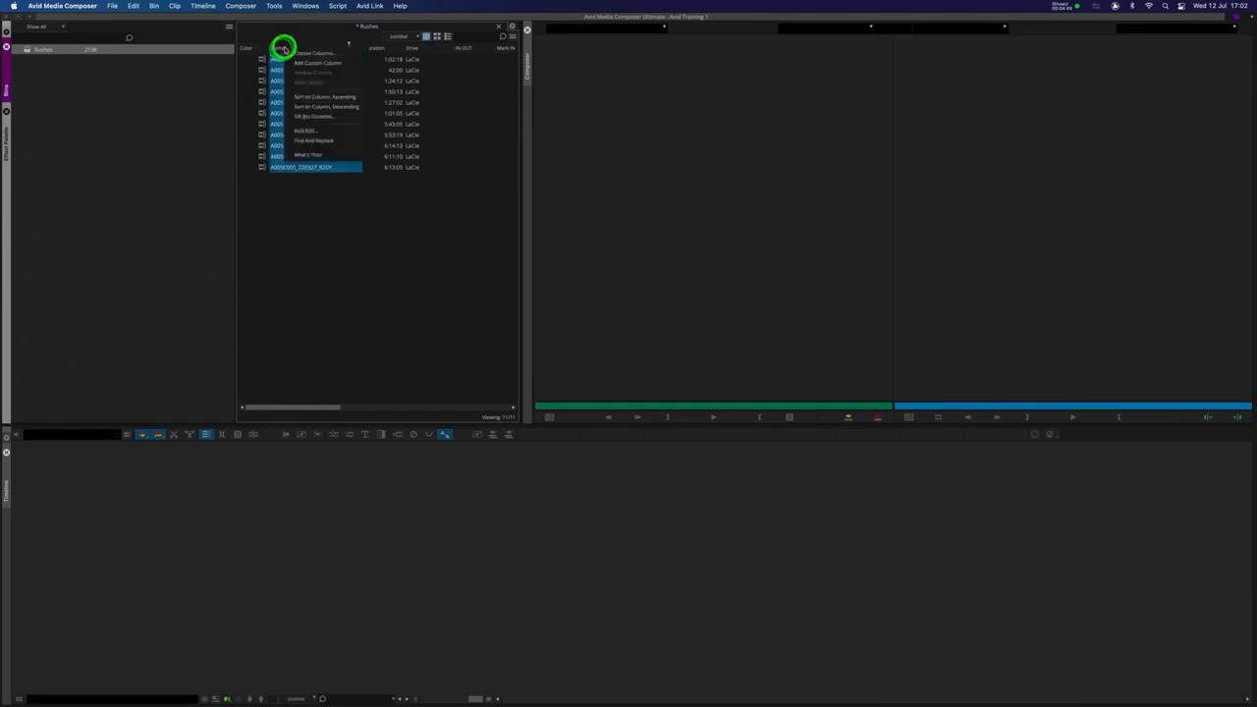
pyautogui.click(332, 96)
pyautogui.click(341, 227)
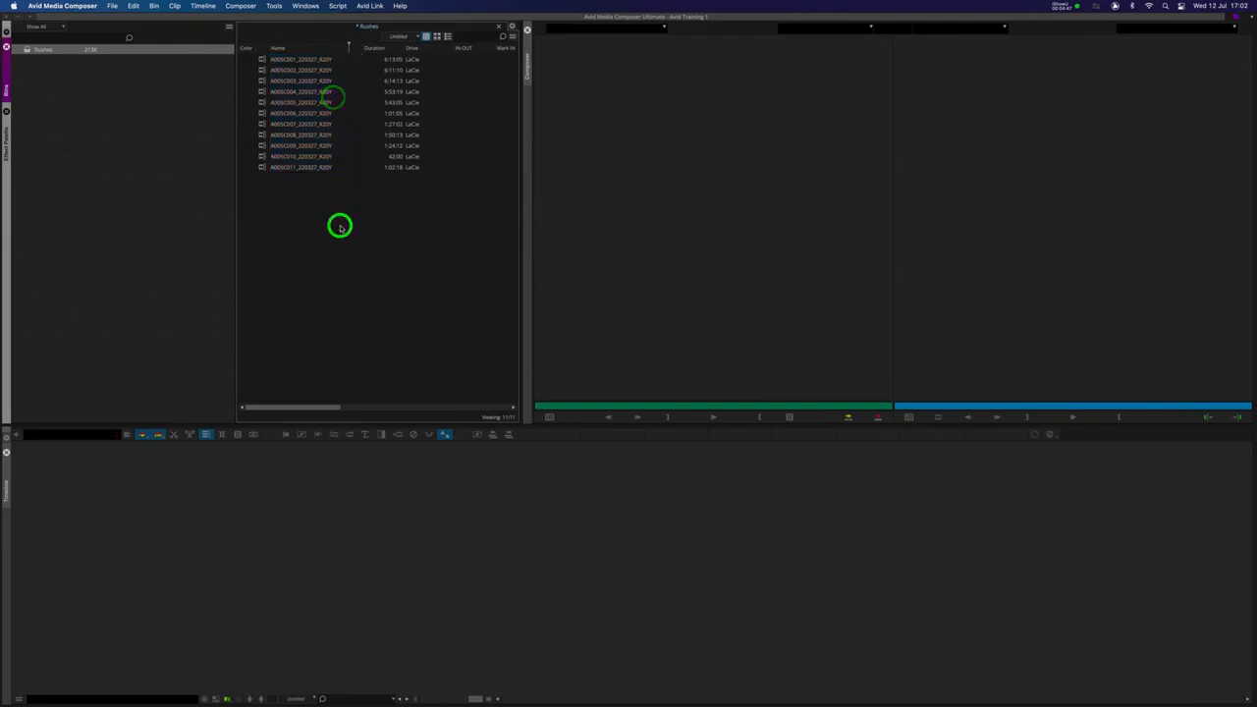
# Load clip A005C005_220327_R20Y into the source monitor, skip past the slate and play a short section of the footage
pyautogui.click(262, 104)
pyautogui.doubleClick(261, 103)
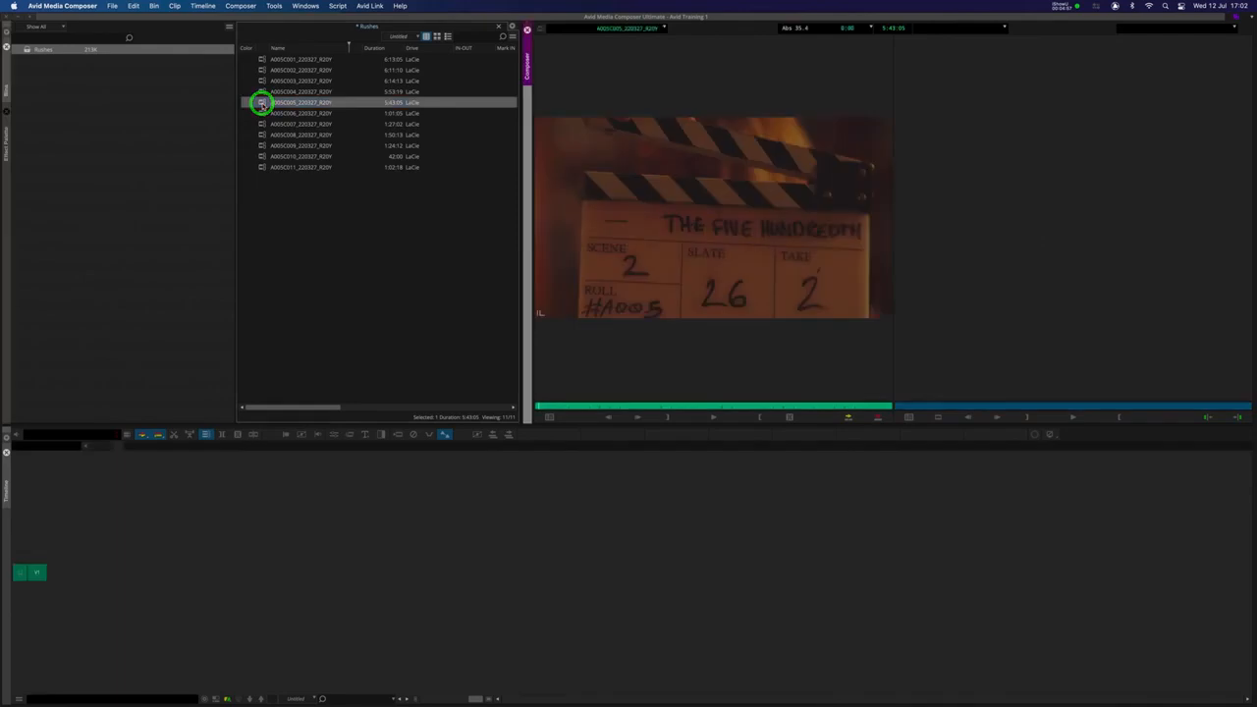
pyautogui.moveTo(588, 408); pyautogui.dragTo(570, 405)
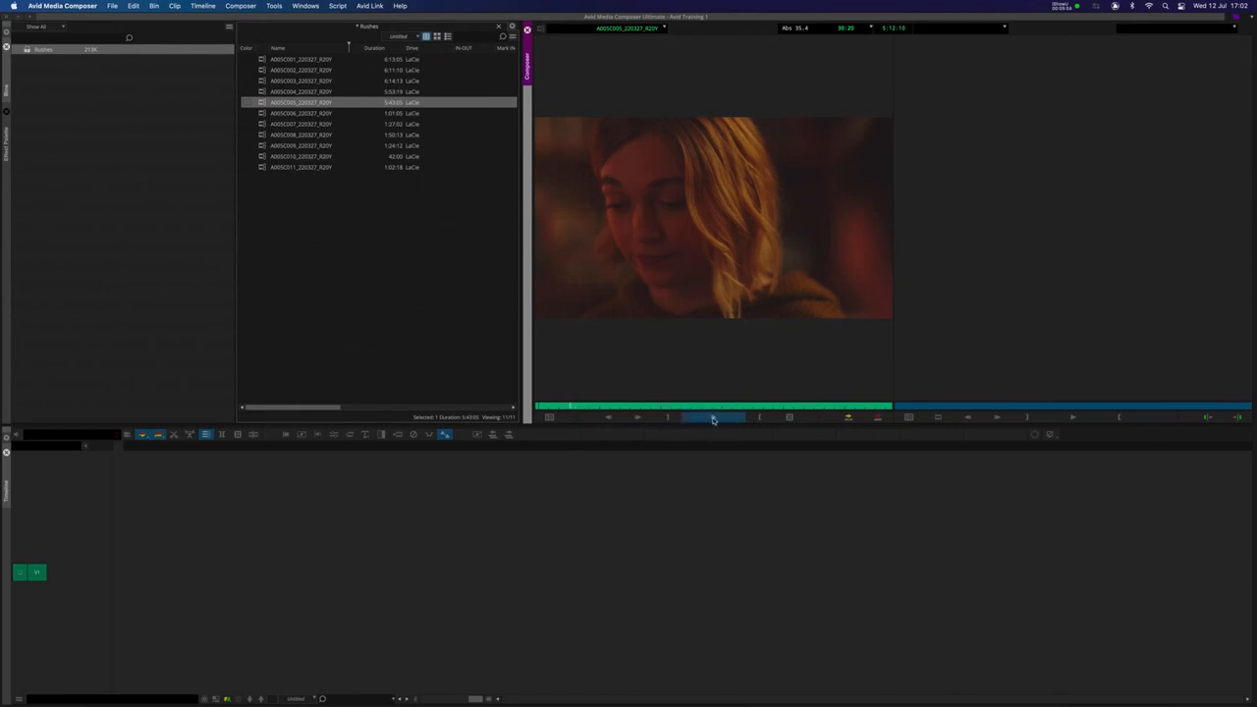
pyautogui.press('space')
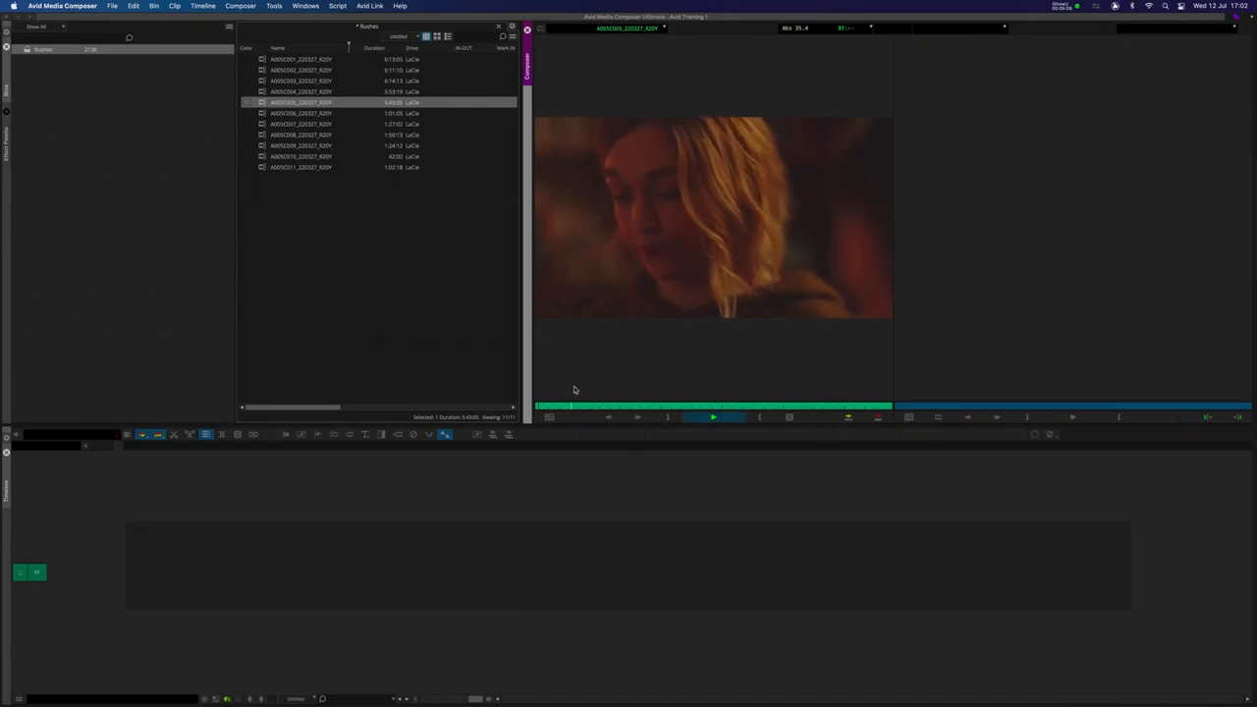
pyautogui.press('space')
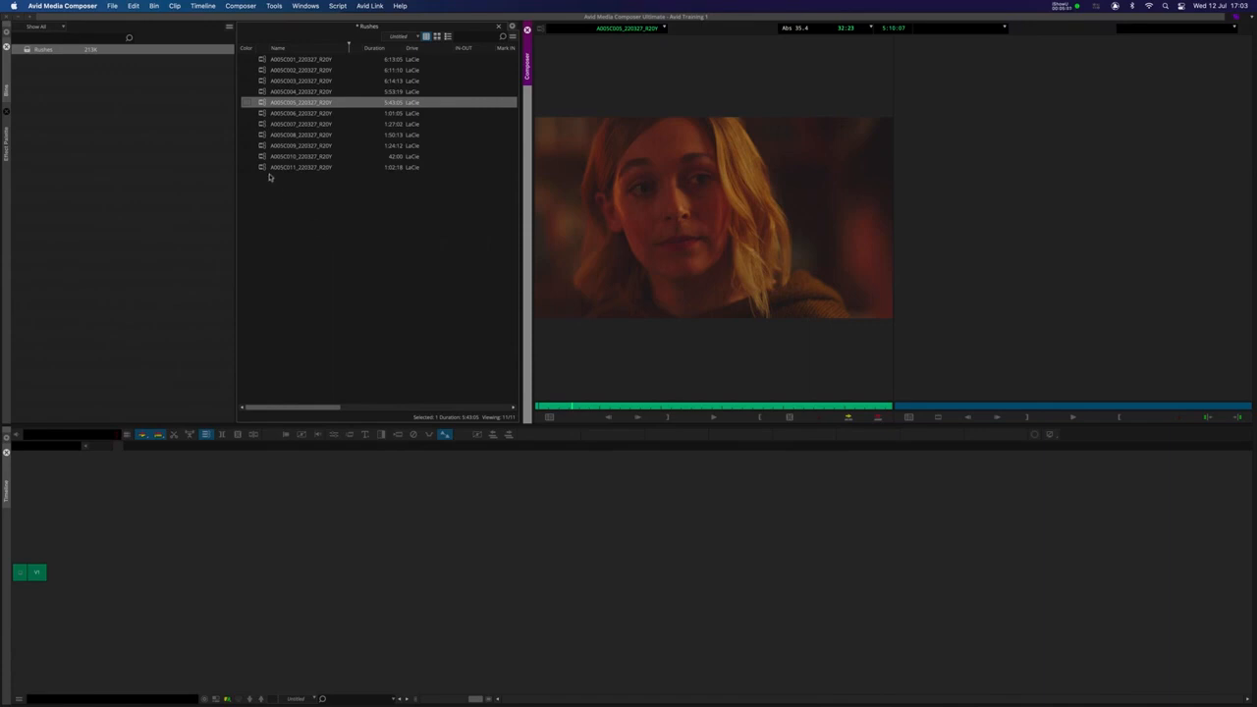
pyautogui.click(264, 124)
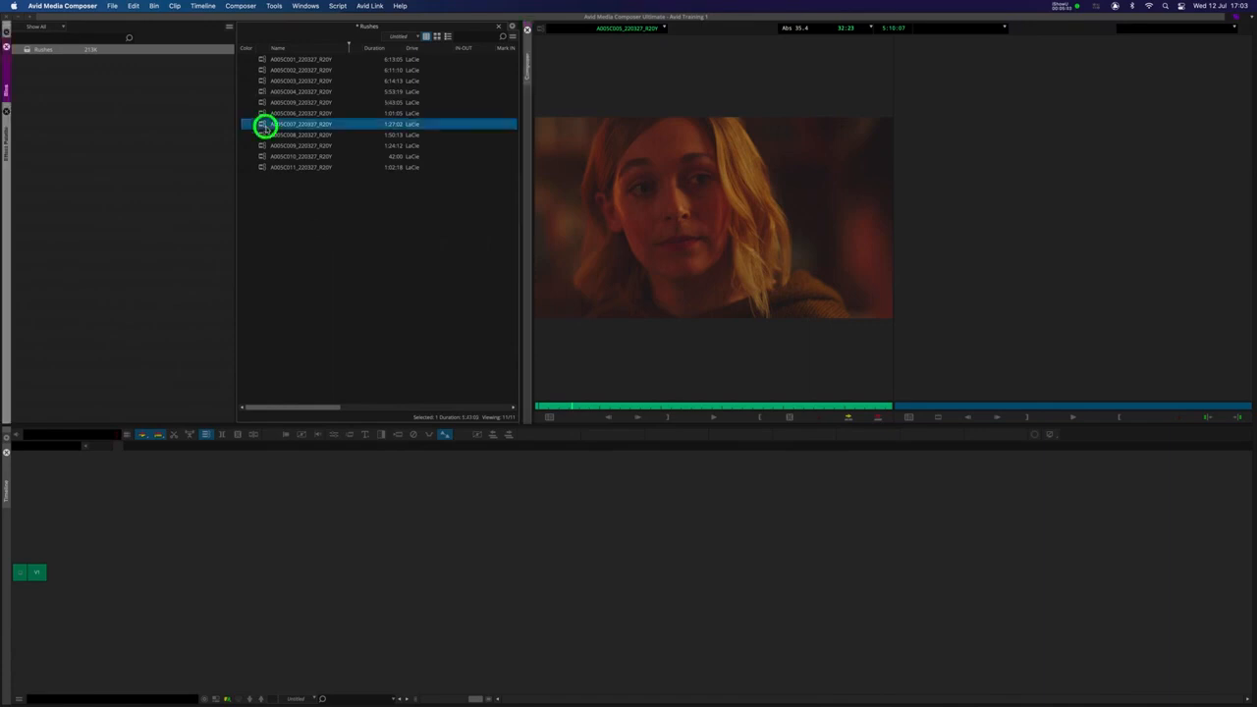
pyautogui.click(263, 59)
pyautogui.click(263, 69)
pyautogui.click(263, 81)
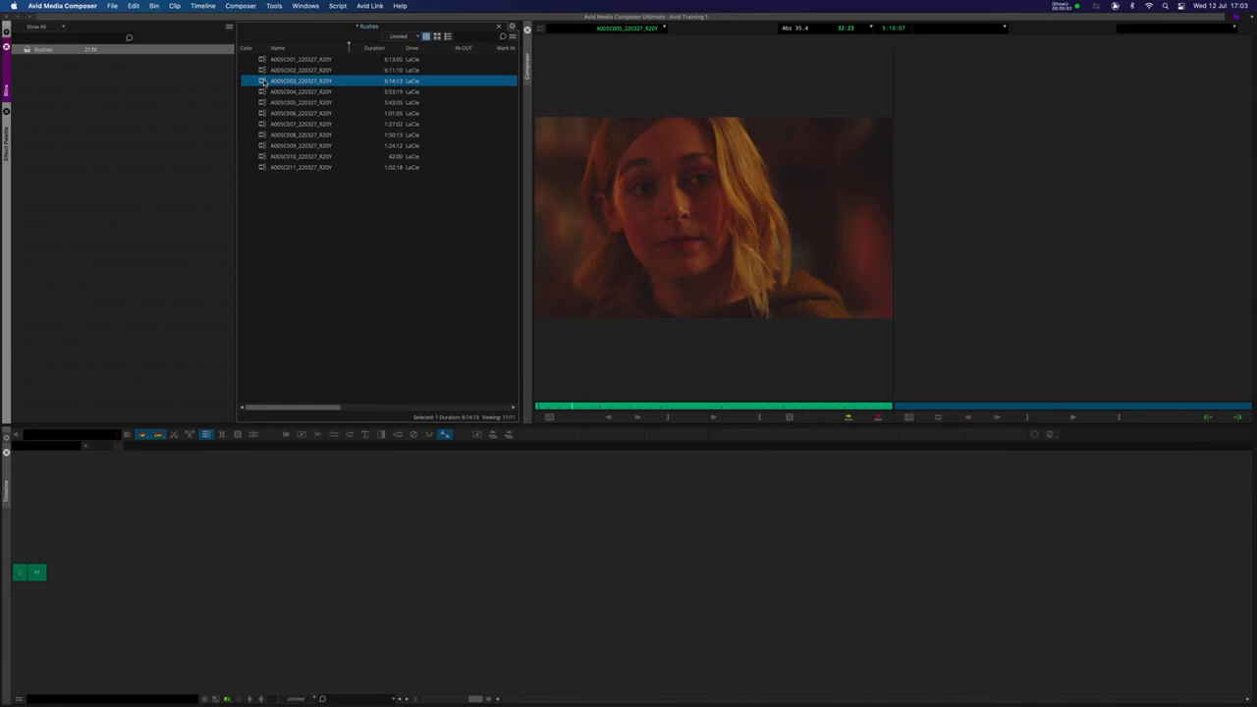
# Select all clips in the Rushes bin and set them up for transcoding with LaCie as the target drive
pyautogui.moveTo(402, 270); pyautogui.dragTo(331, 206)
pyautogui.moveTo(449, 260); pyautogui.dragTo(262, 59)
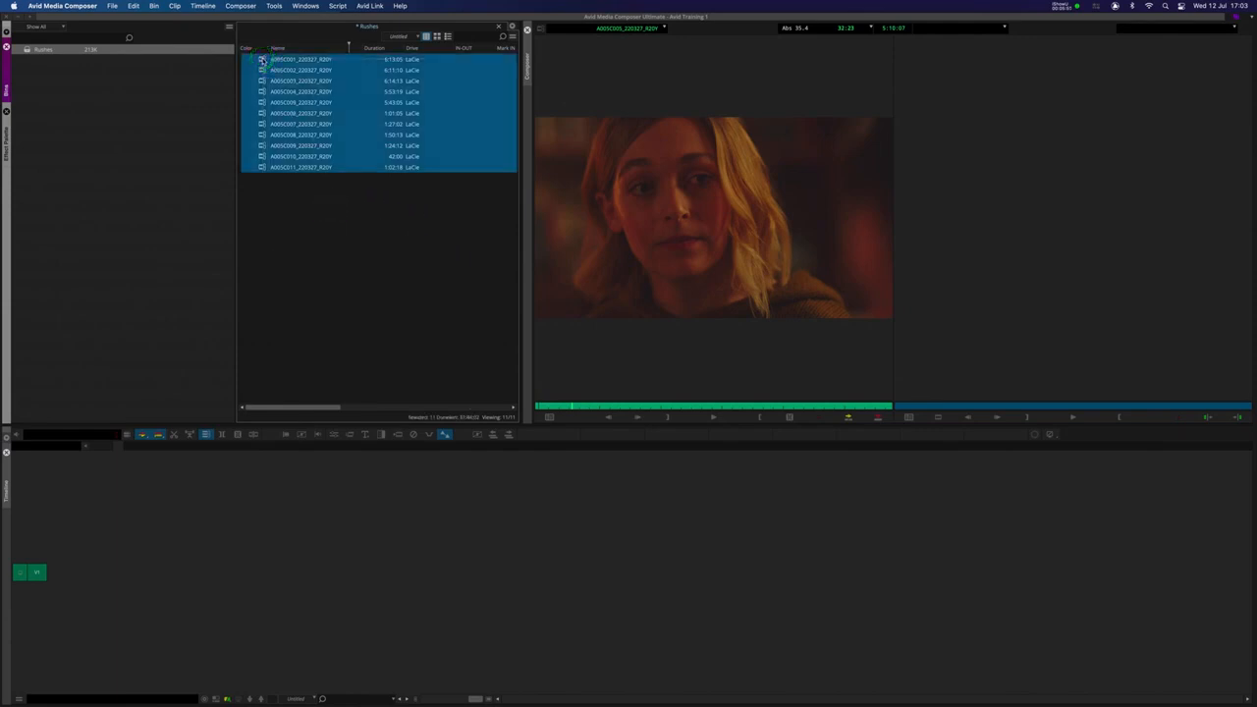
pyautogui.rightClick(261, 59)
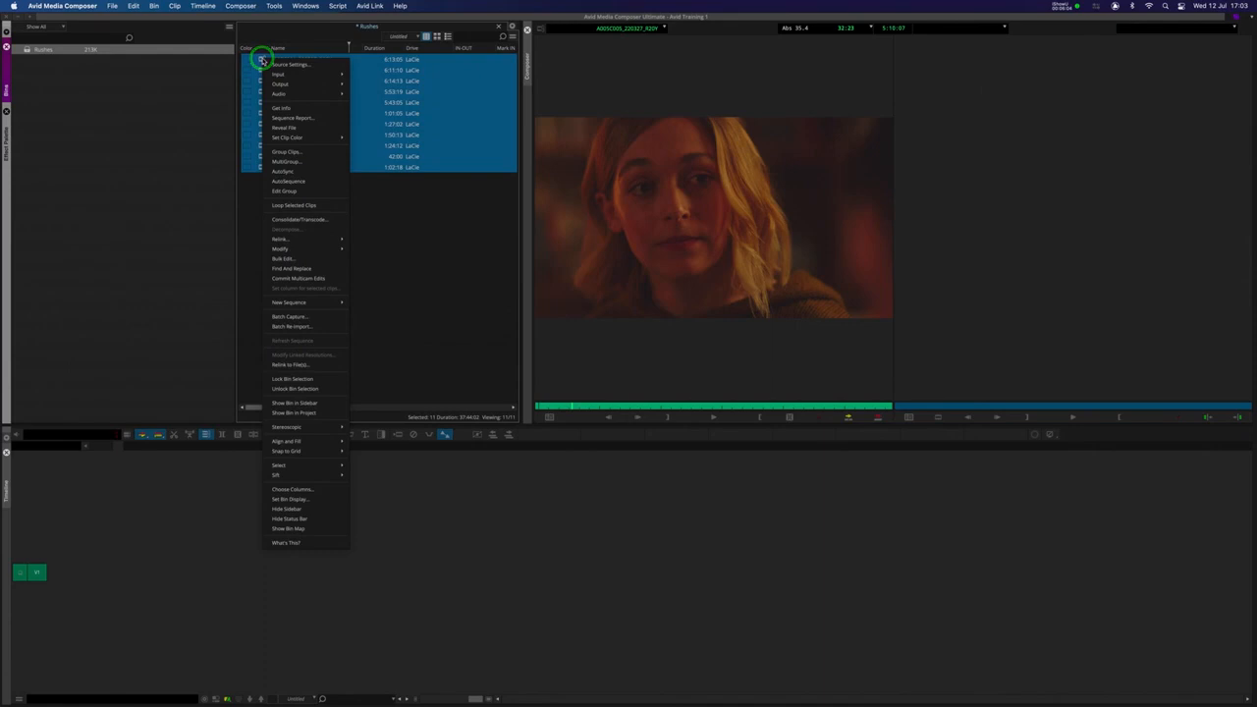
pyautogui.click(297, 220)
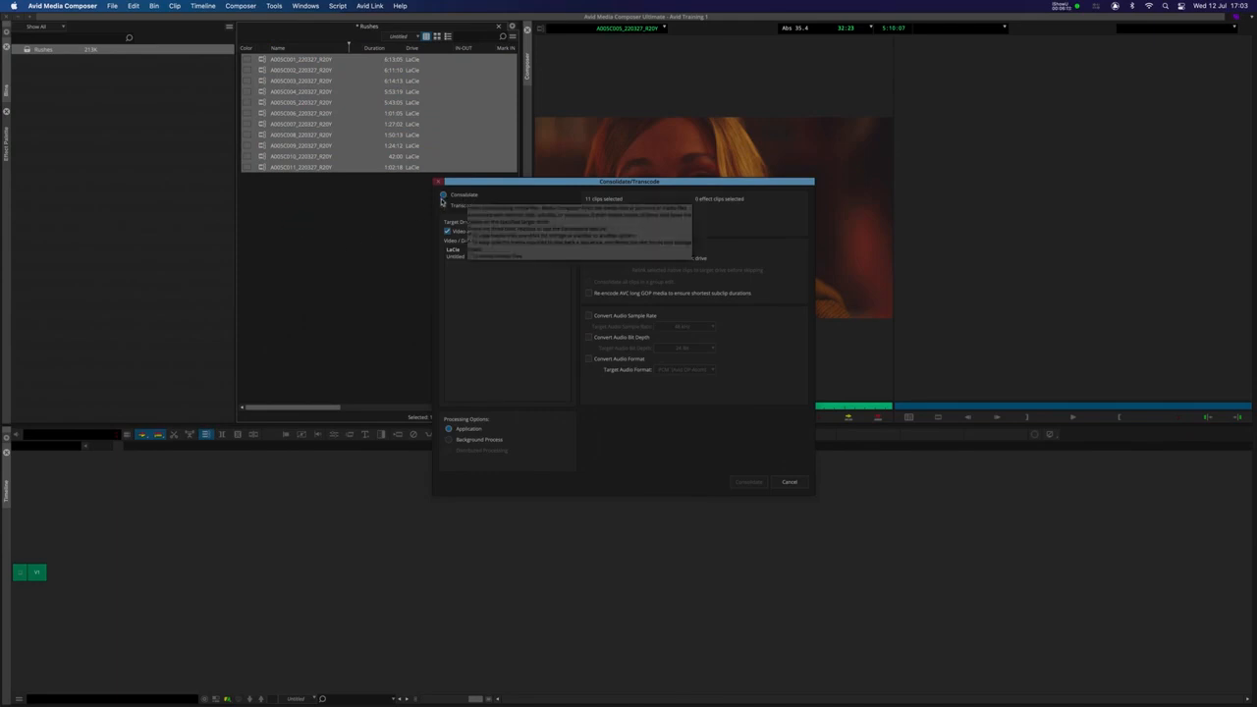
pyautogui.click(458, 206)
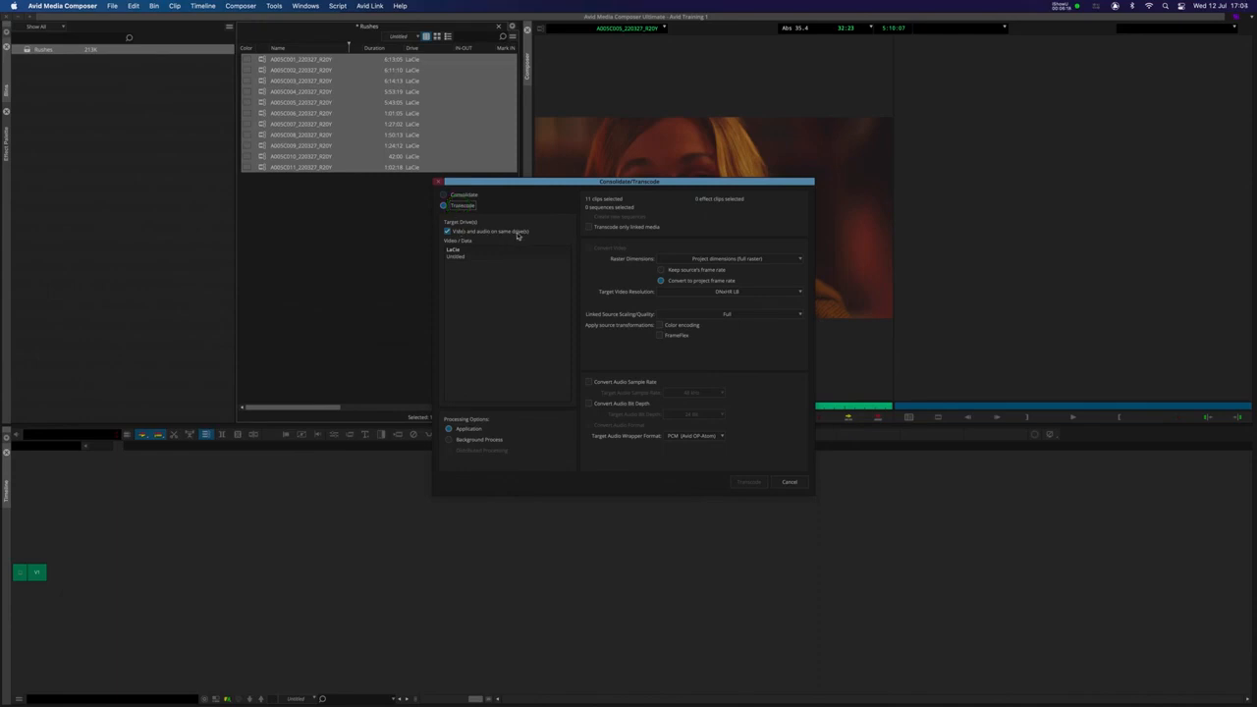
pyautogui.click(454, 250)
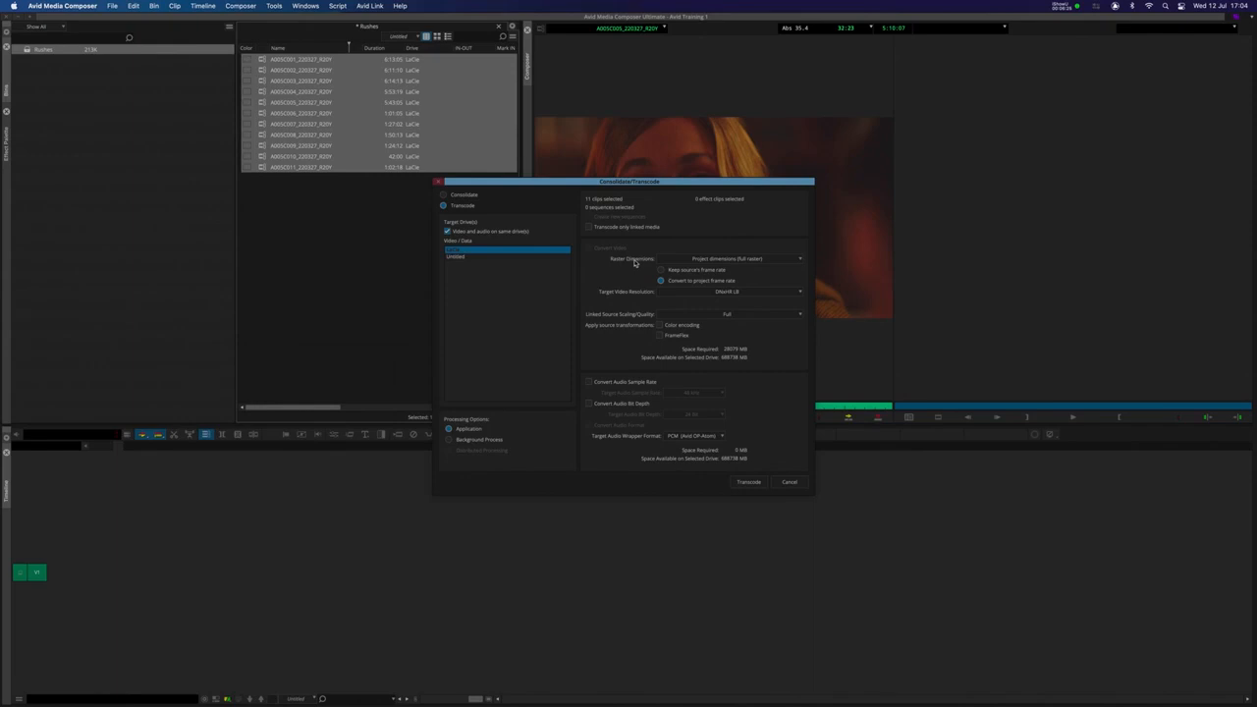
# Set the transcode's raster dimensions to Source 1/4 and keep the source's frame rate, with DNxHR LB as the target video resolution
pyautogui.click(707, 258)
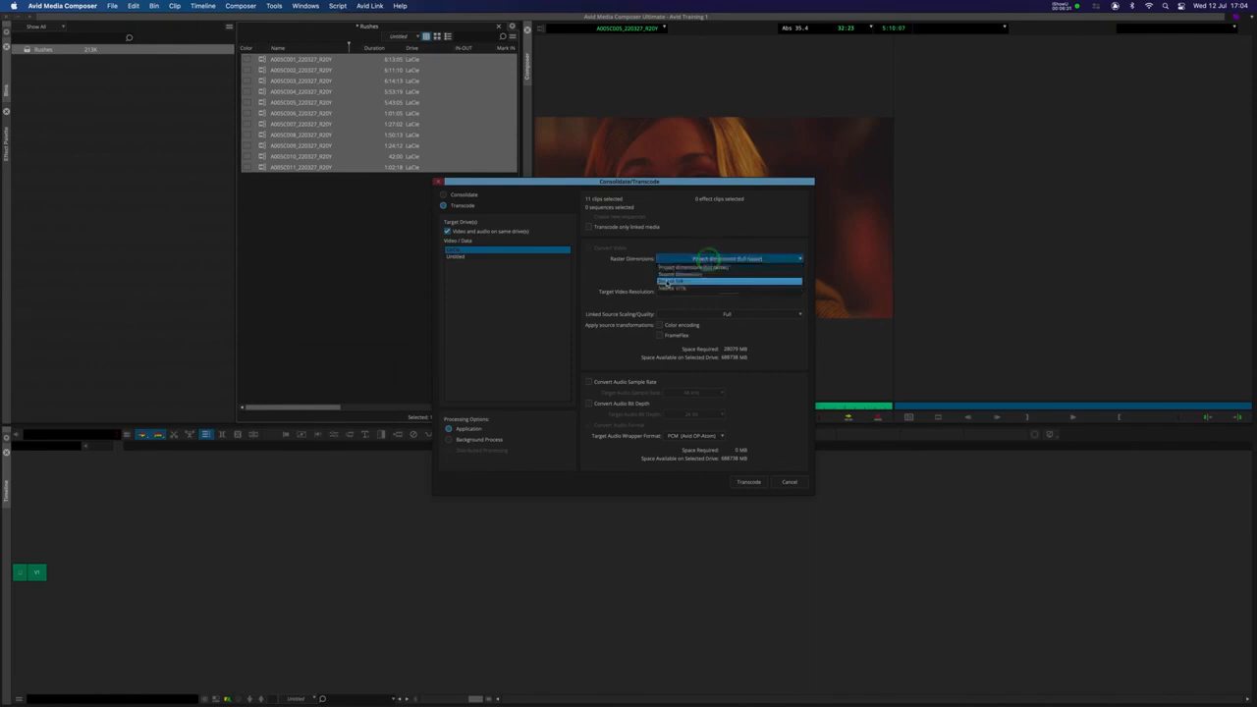
pyautogui.click(677, 284)
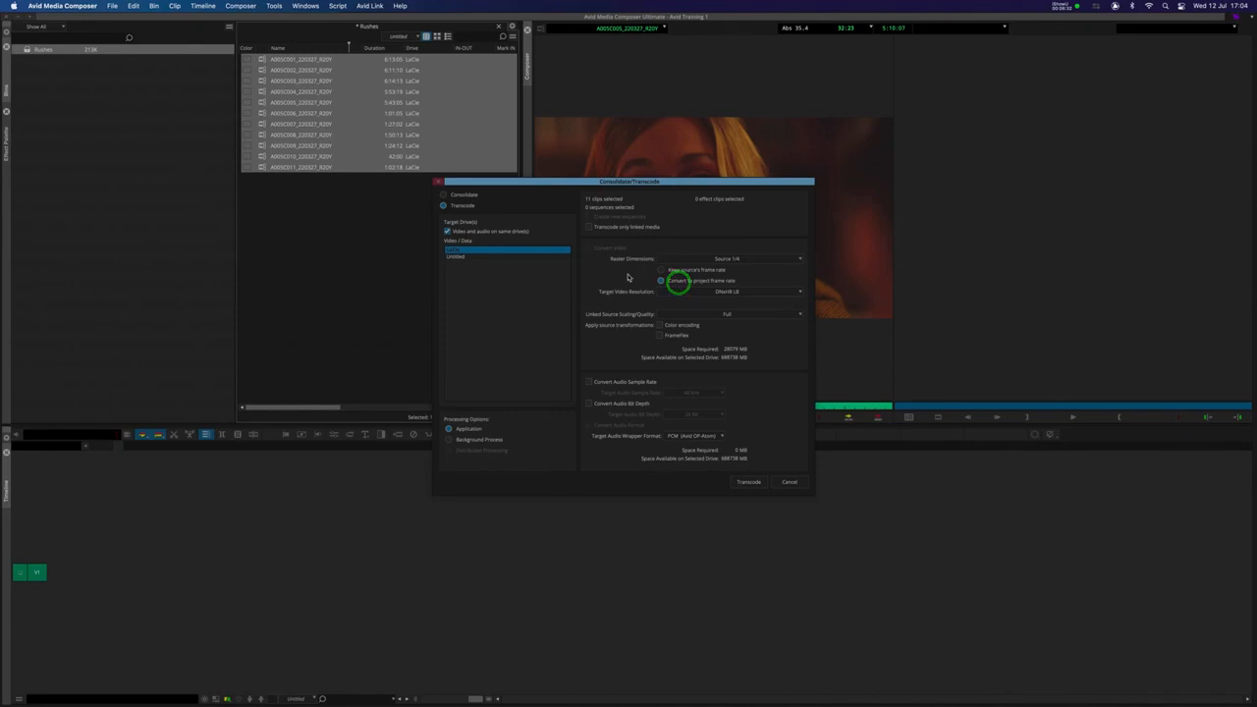
pyautogui.click(676, 271)
pyautogui.click(701, 291)
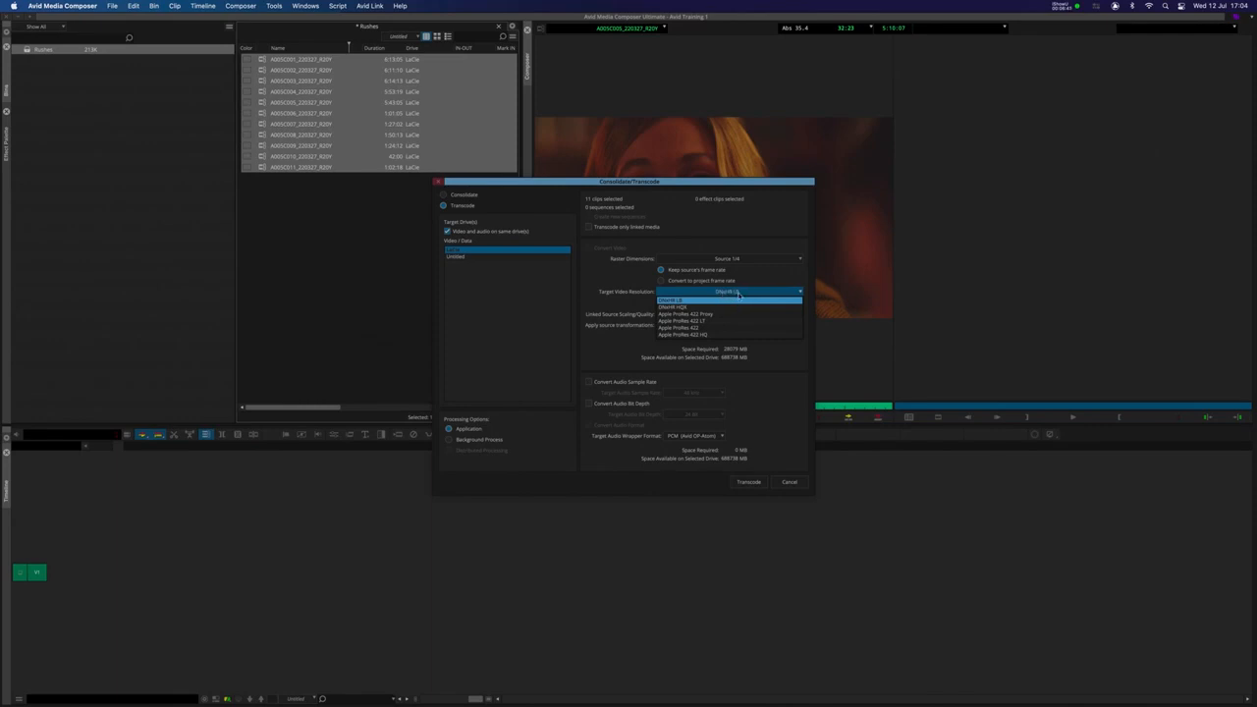
pyautogui.click(610, 295)
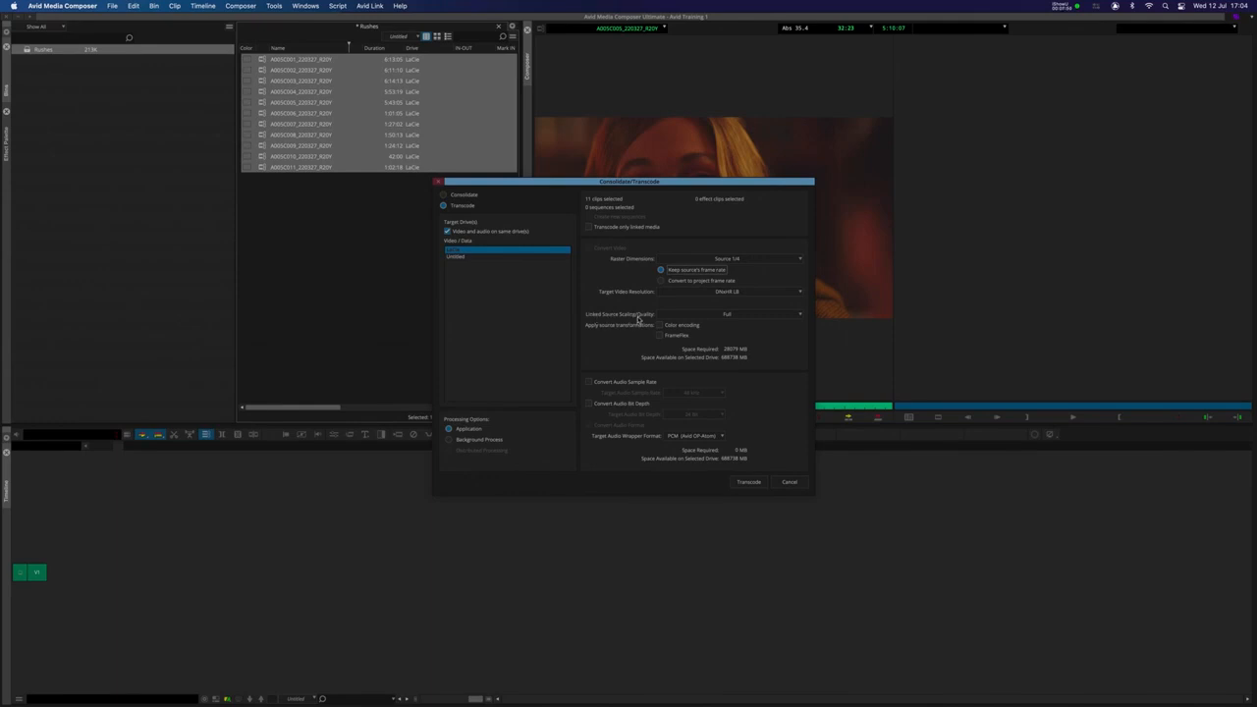
# Set the linked source scaling/quality to Half (Good Quality) and start the transcode
pyautogui.click(726, 314)
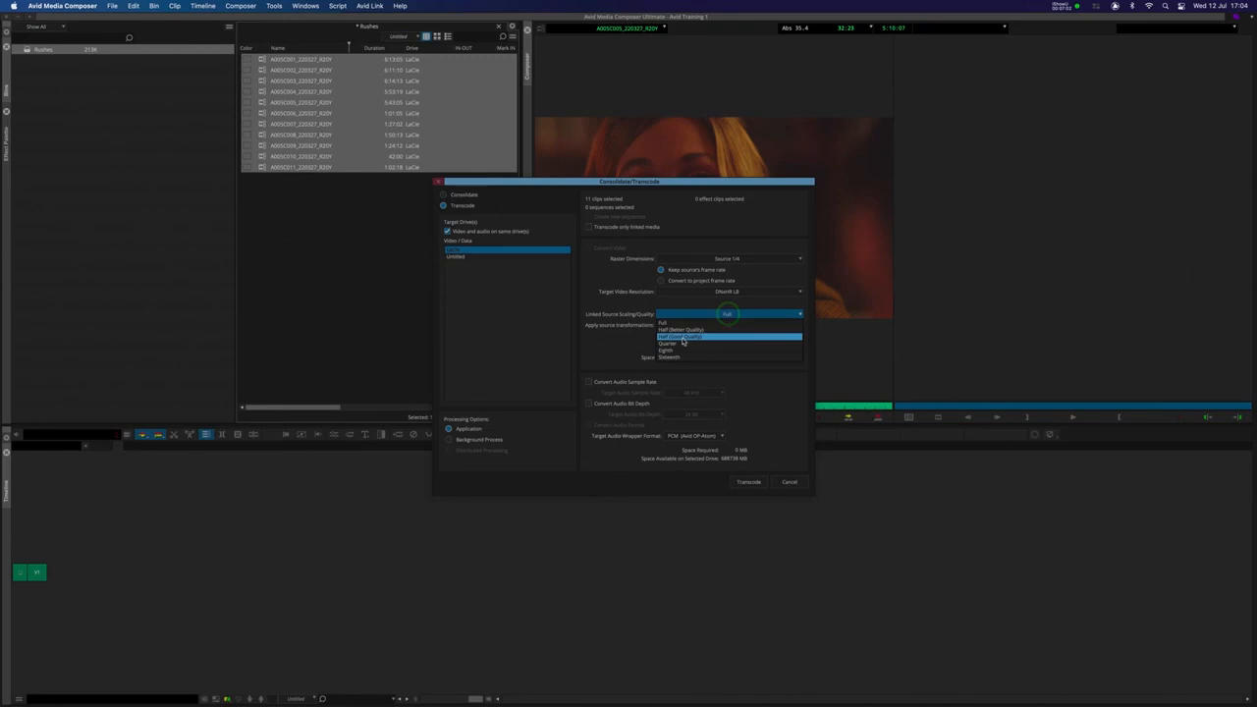
pyautogui.click(683, 339)
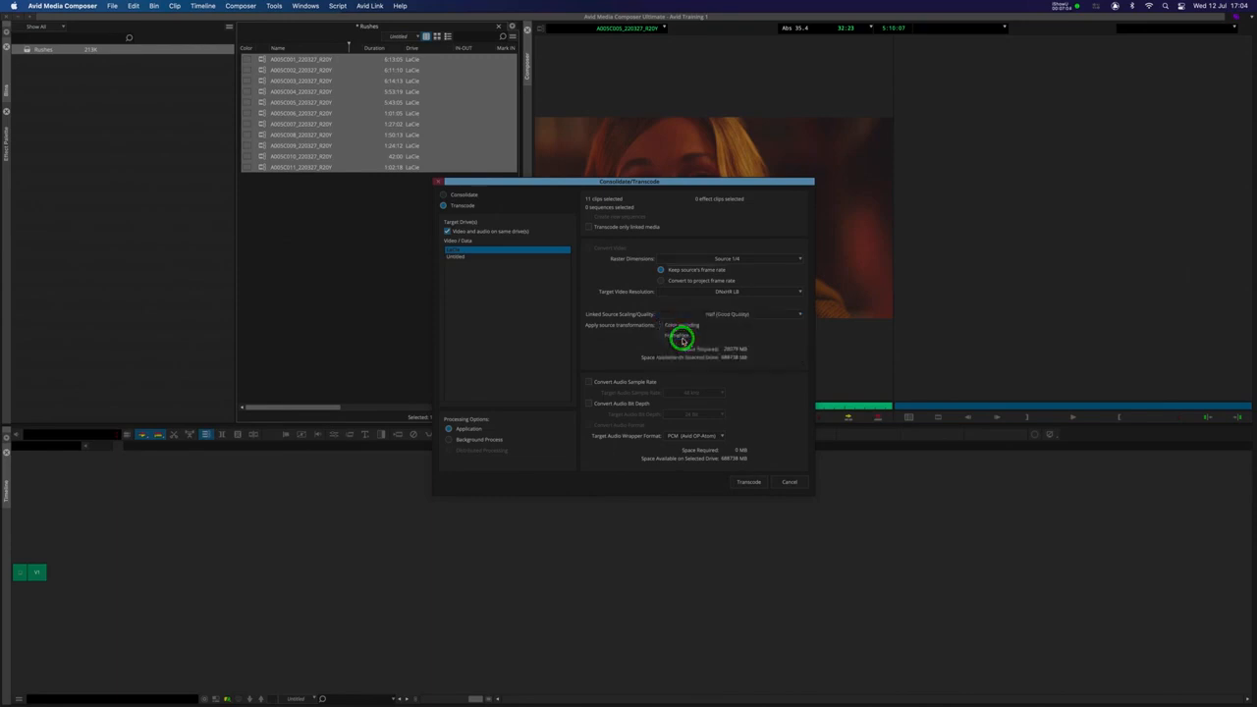
pyautogui.click(700, 313)
pyautogui.click(612, 341)
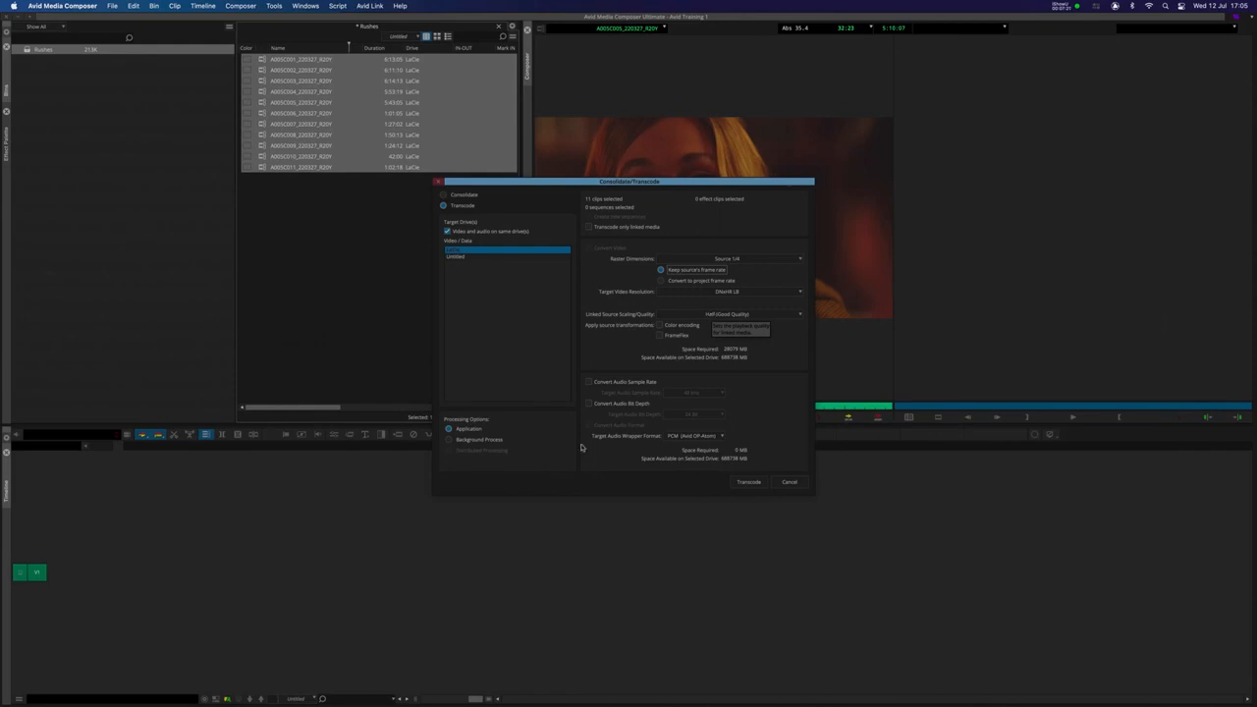
pyautogui.click(754, 482)
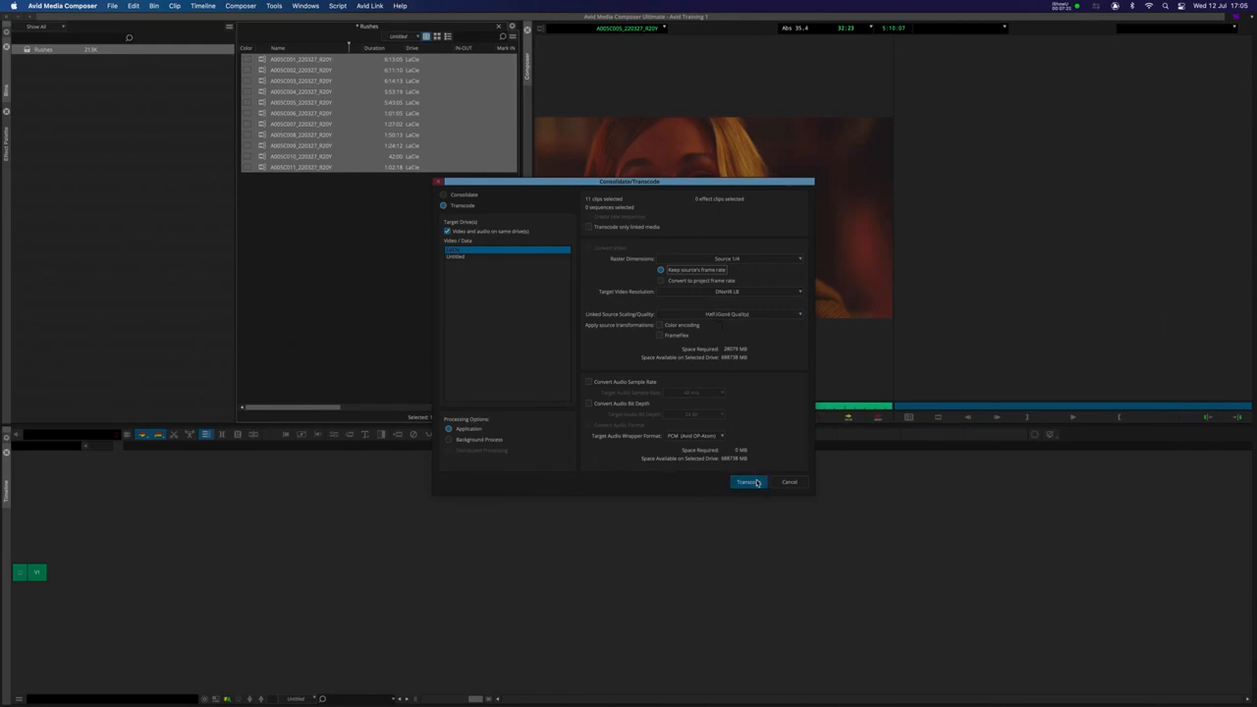